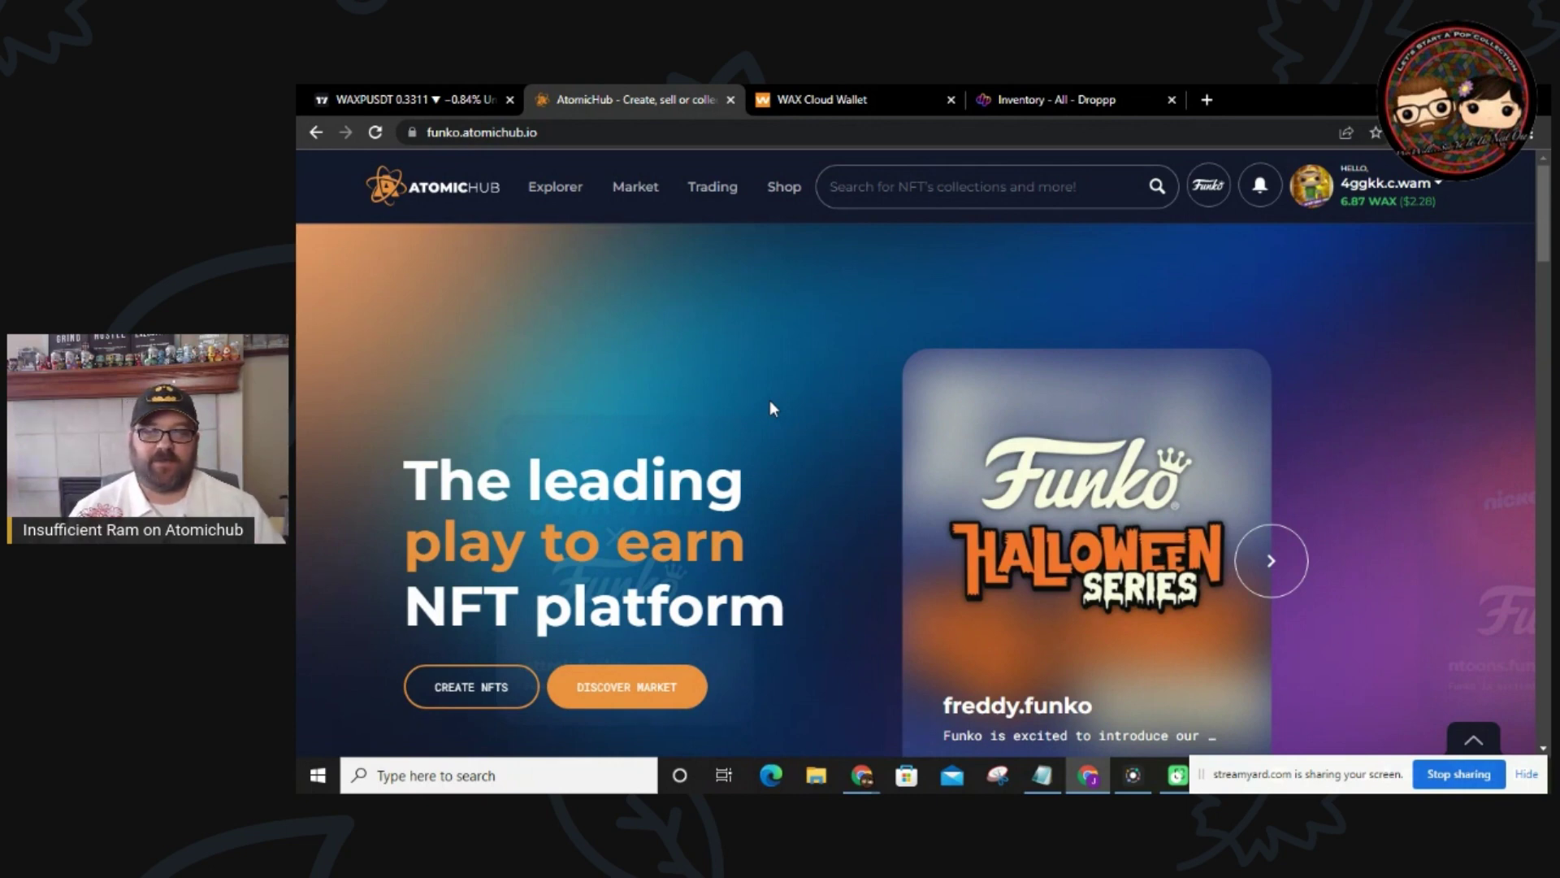
# - Go to My Inventory from the account menu and scroll down to the Bluto #3622 NFT
pyautogui.click(1438, 191)
pyautogui.click(1365, 242)
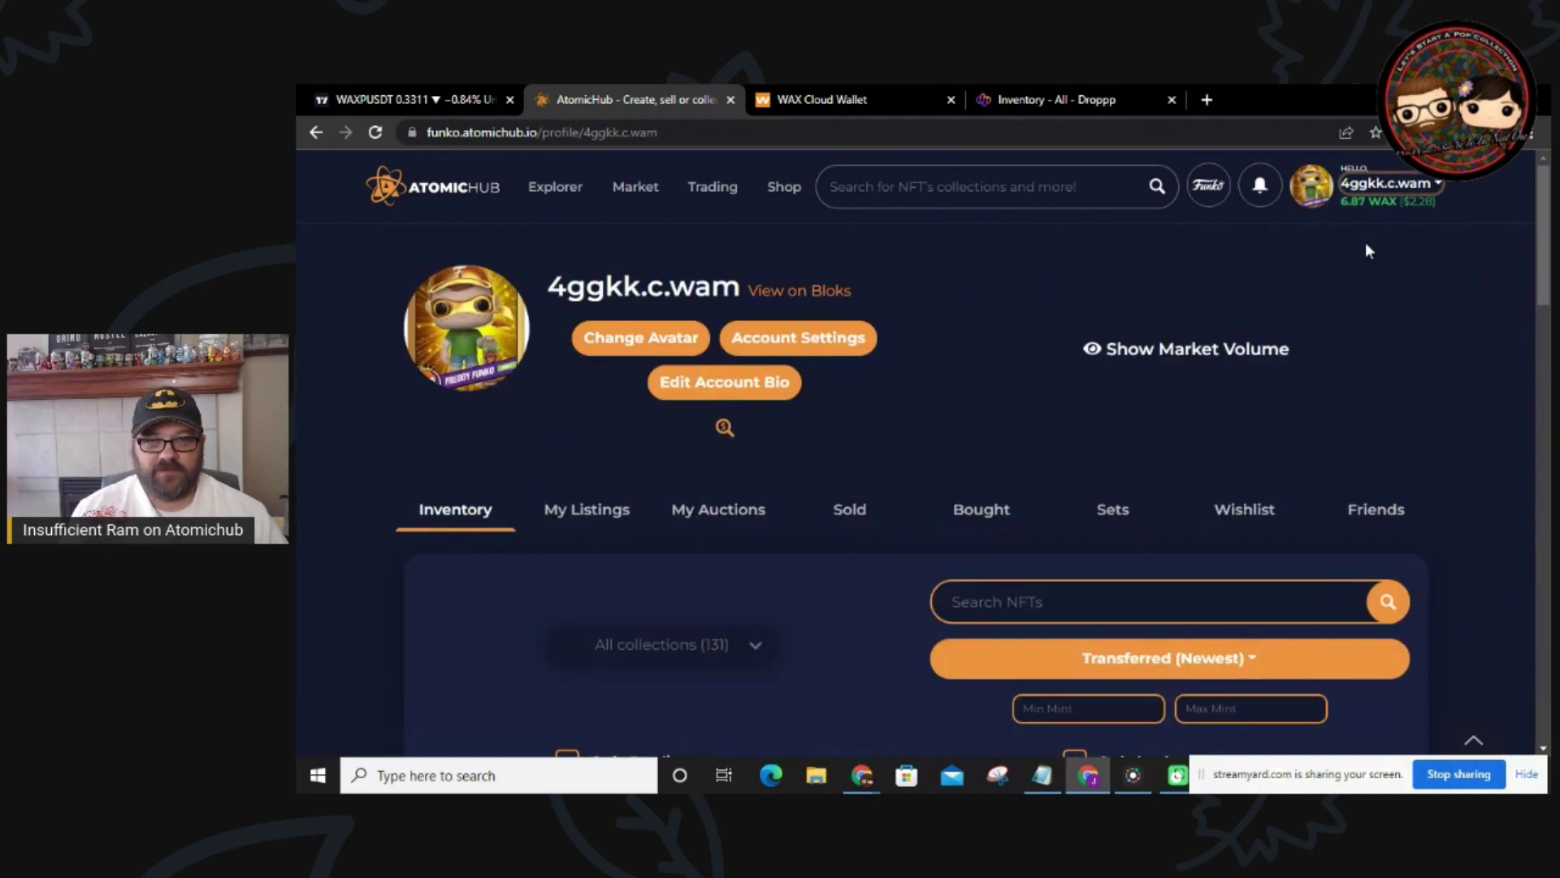
pyautogui.scroll(-5, 886, 439)
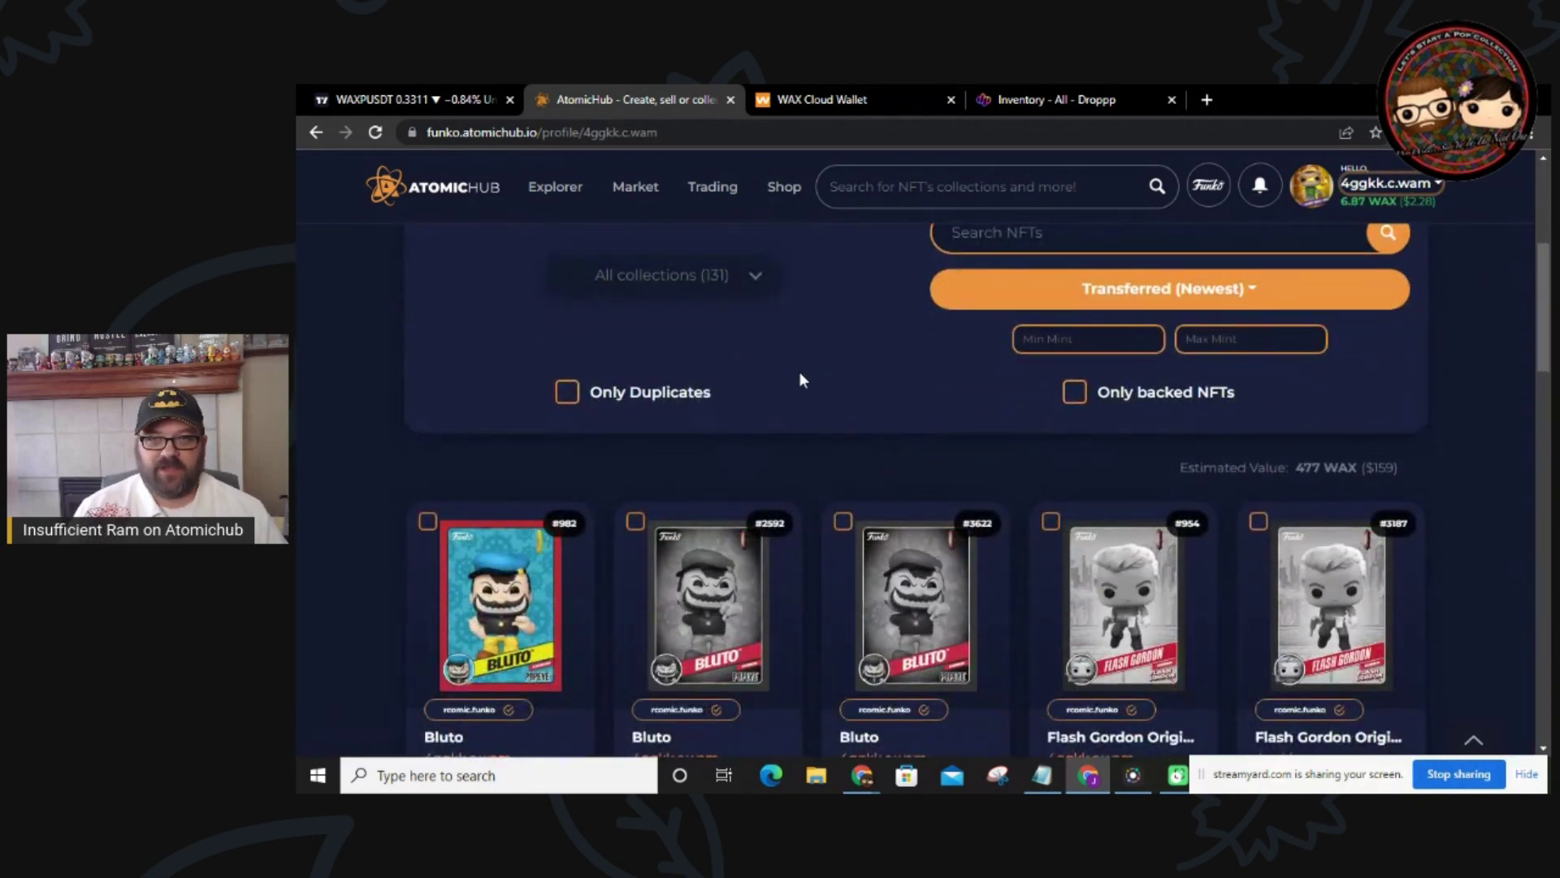
pyautogui.scroll(-2, 801, 377)
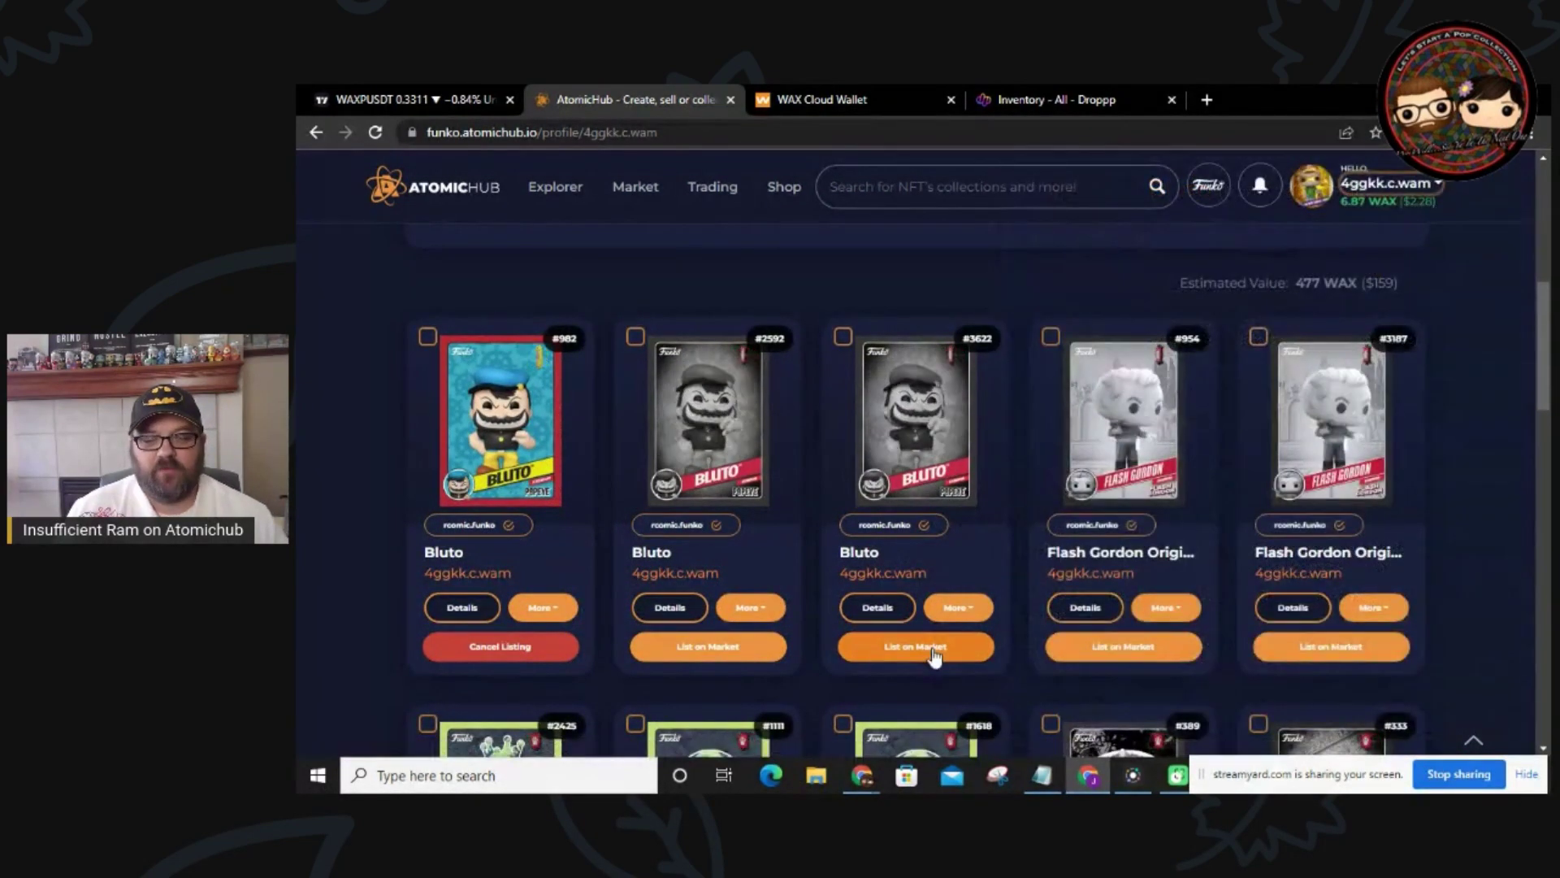
# - List Bluto #3622 on the market at 0.17 WAX and confirm the sale
pyautogui.click(931, 647)
pyautogui.click(957, 435)
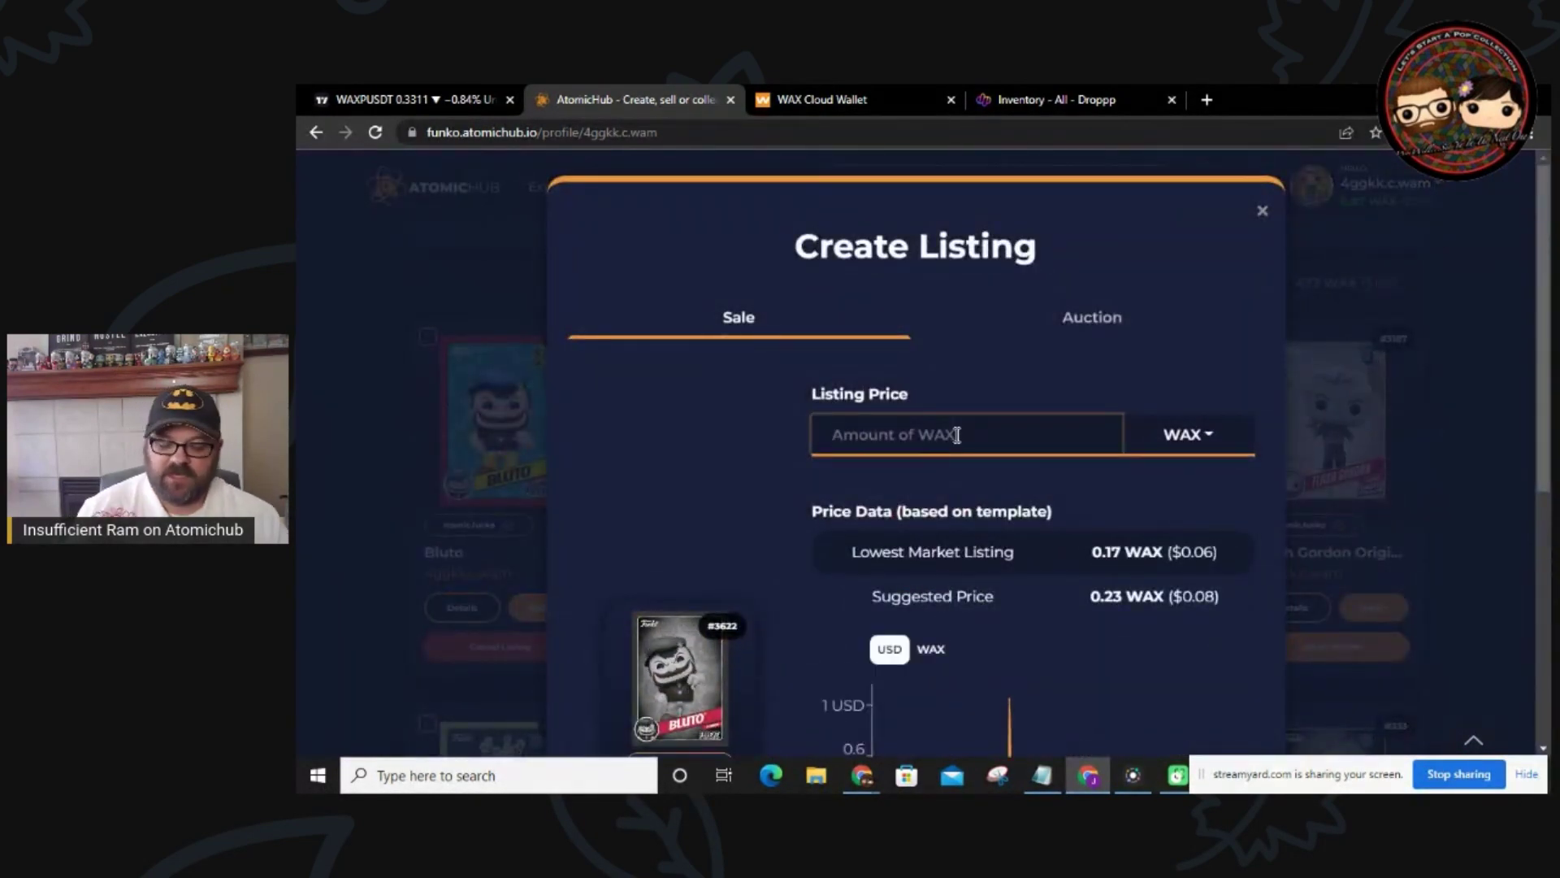
pyautogui.write('0.1')
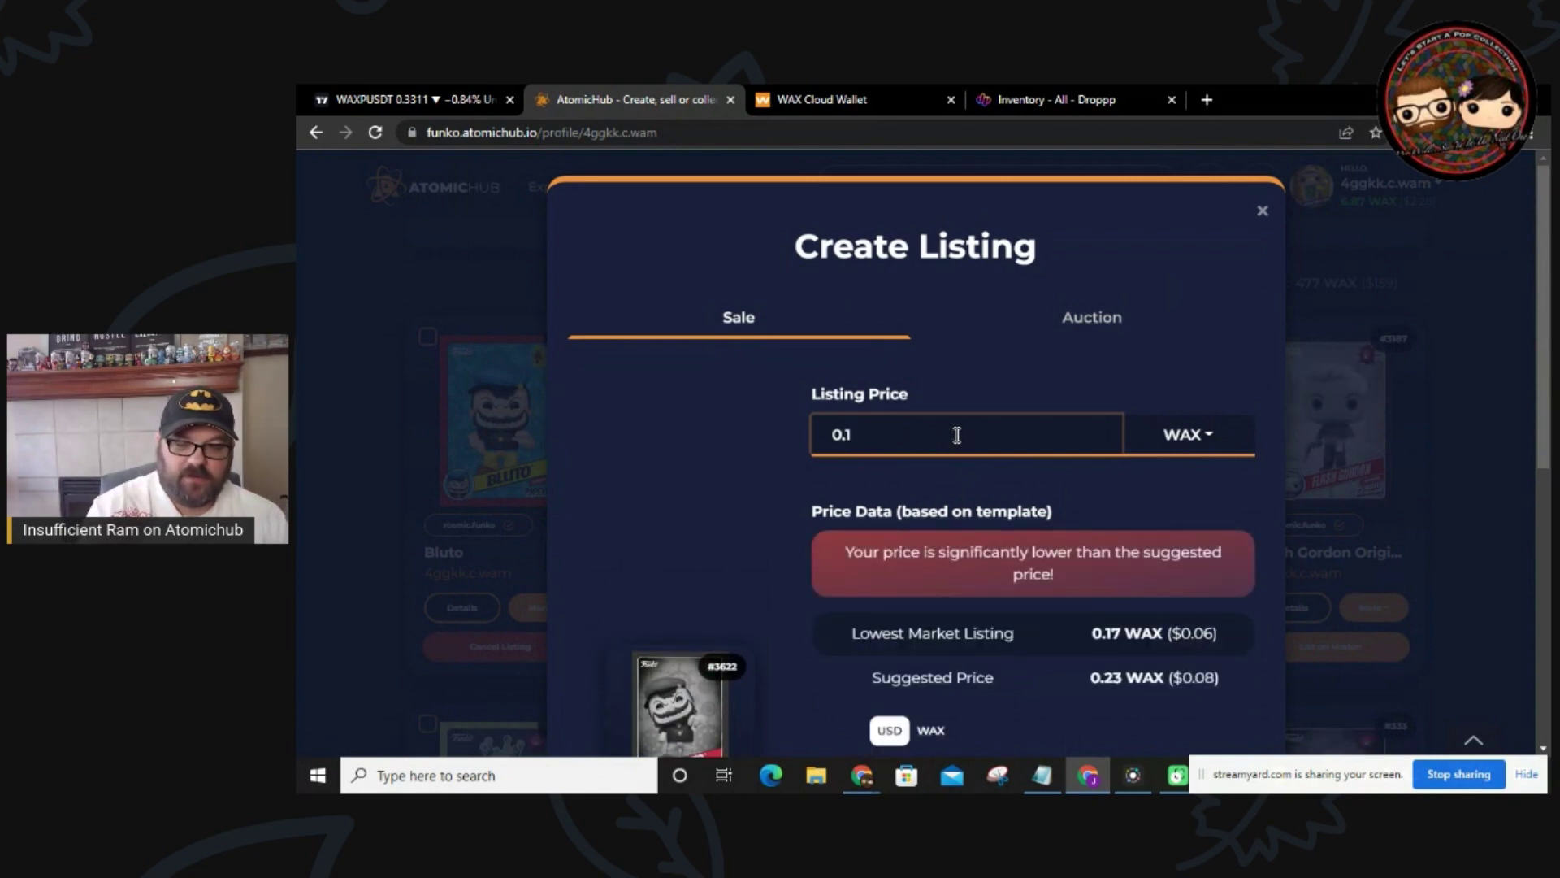
pyautogui.write('7')
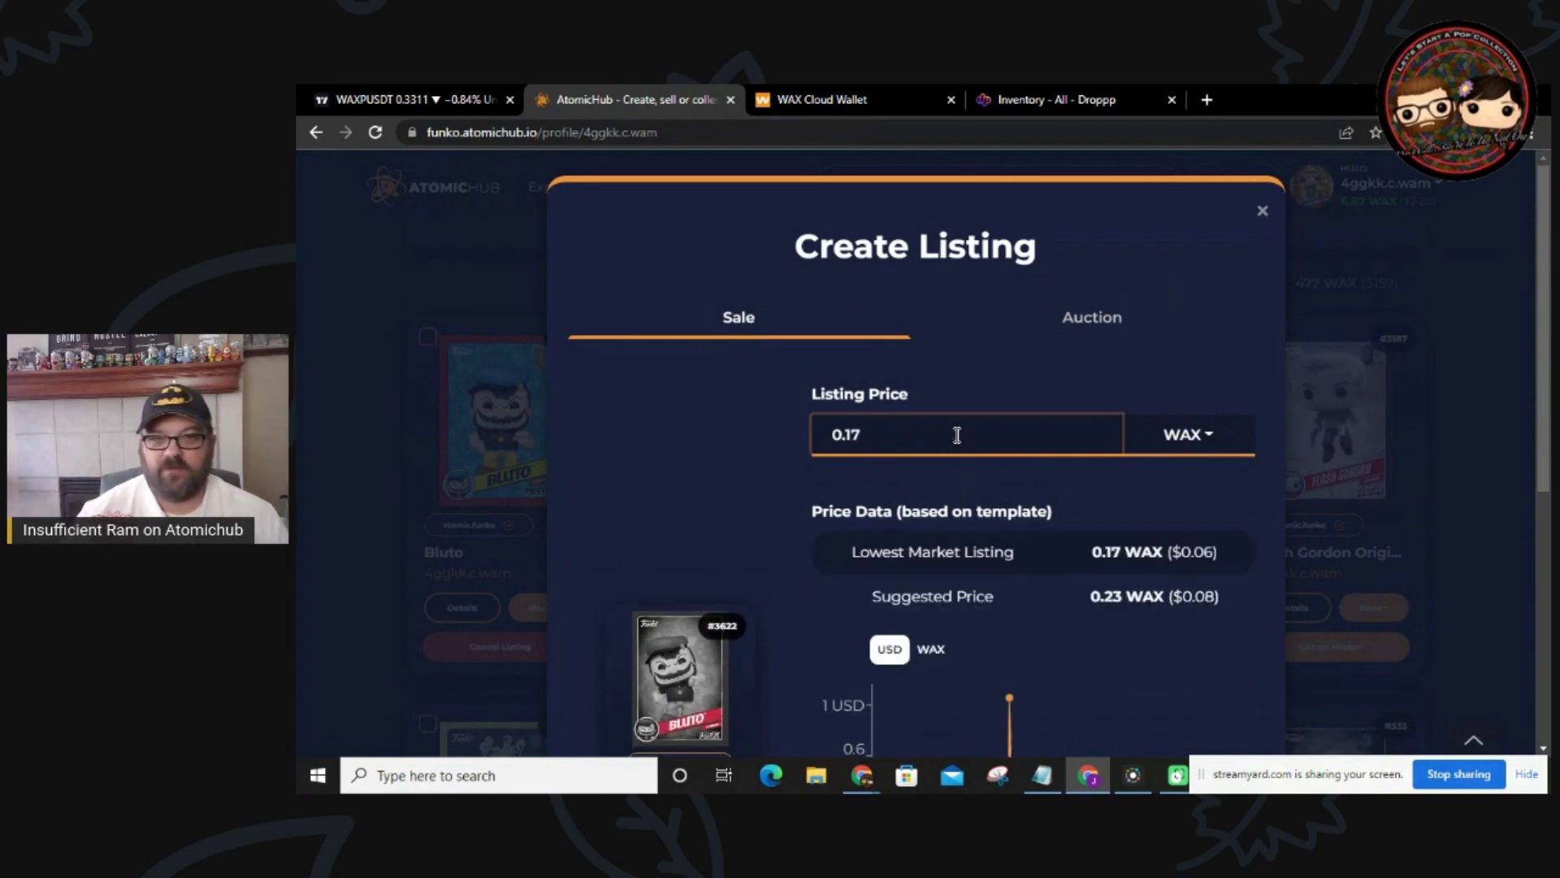
pyautogui.scroll(-8, 950, 464)
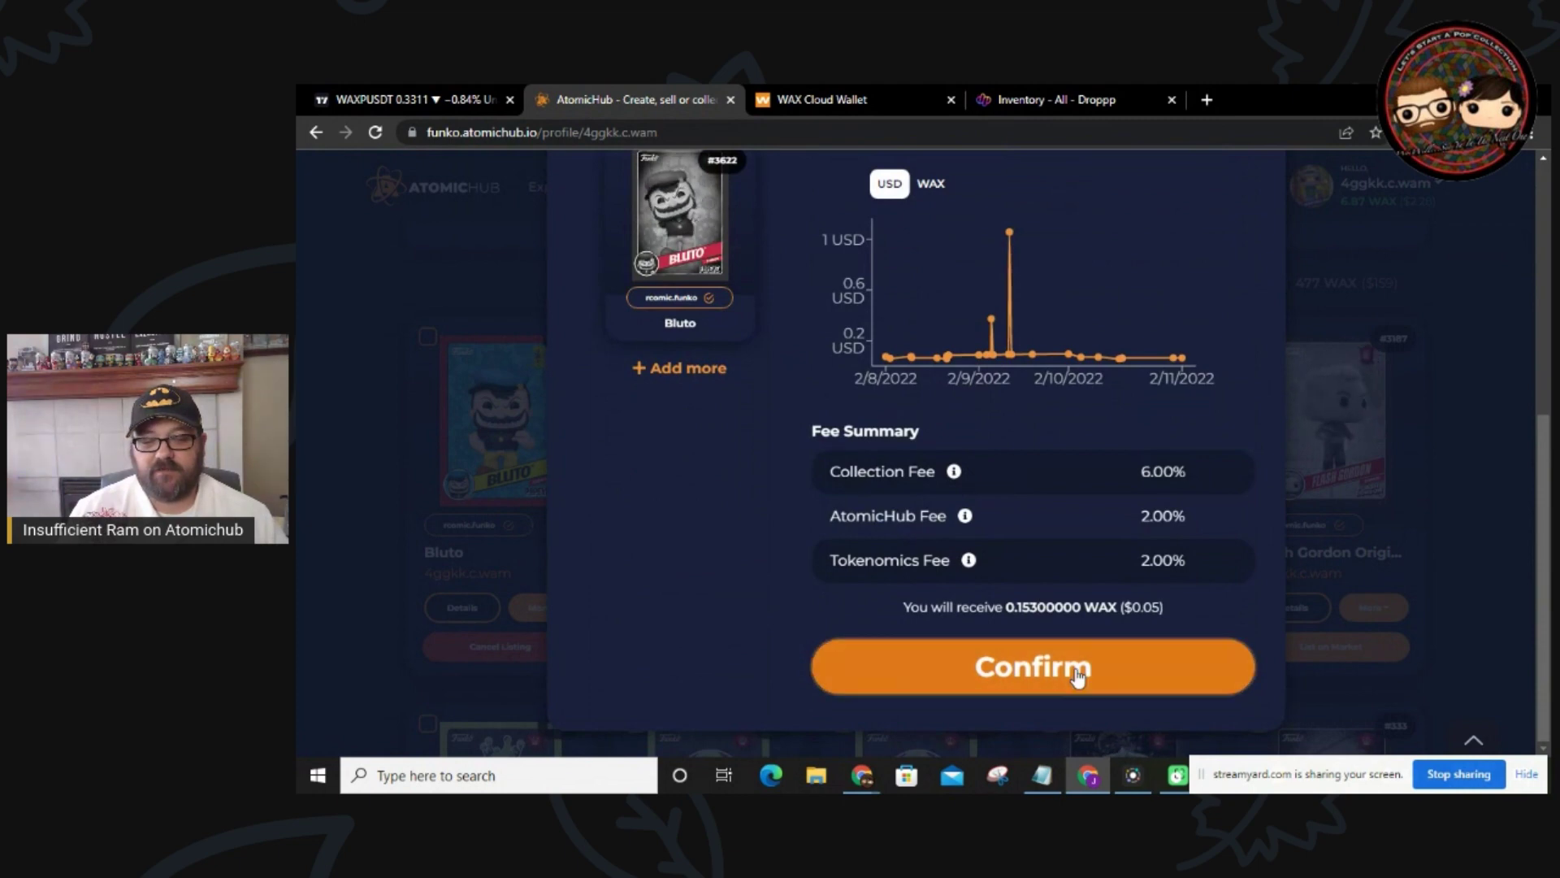
pyautogui.click(1078, 671)
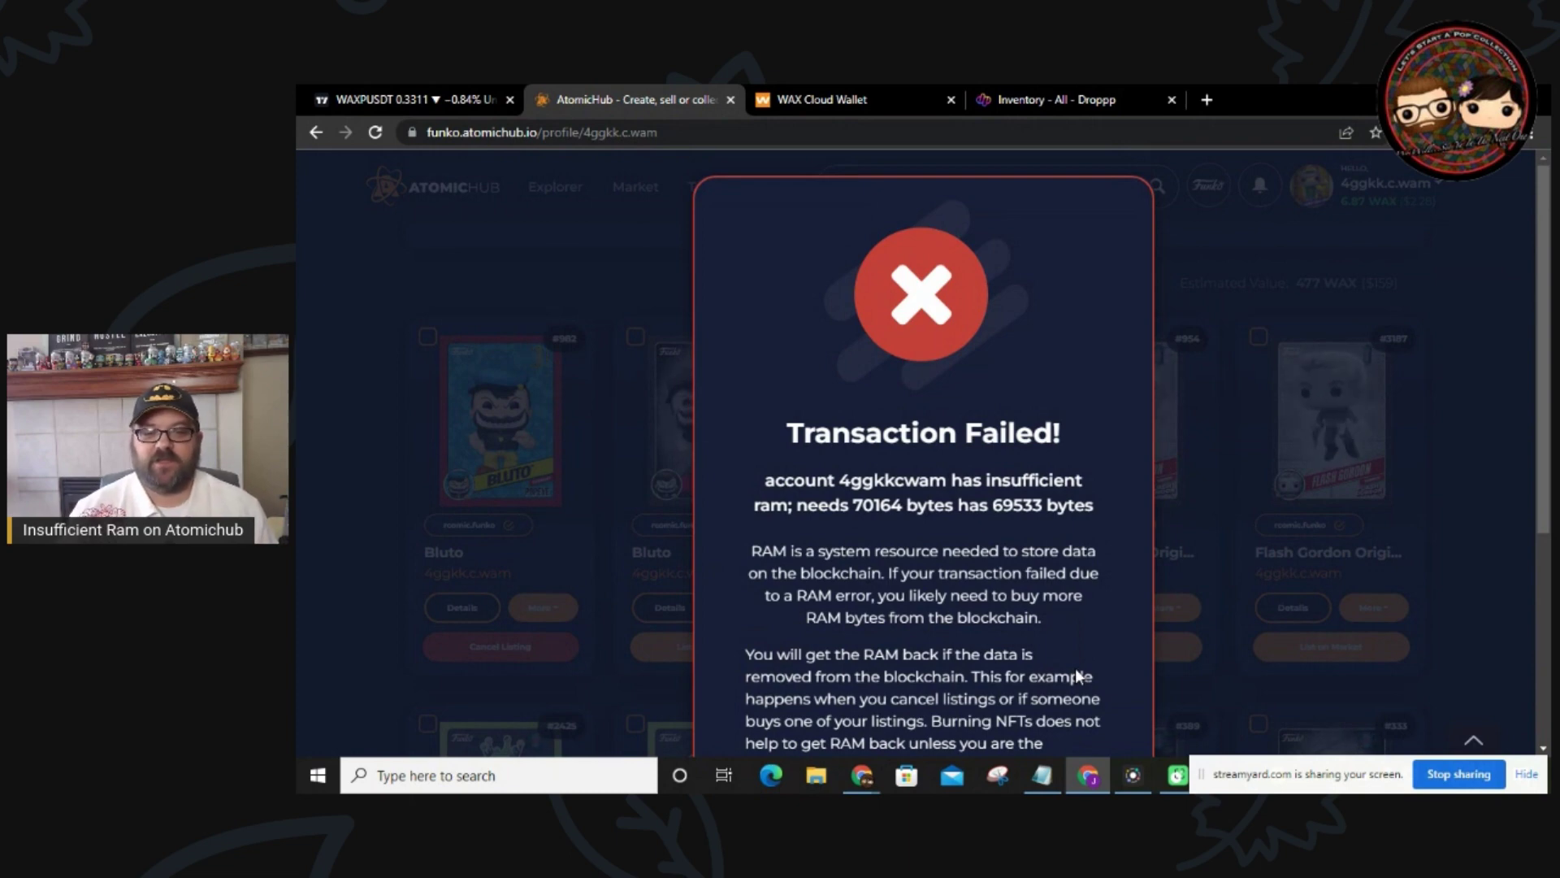
pyautogui.scroll(-2, 944, 633)
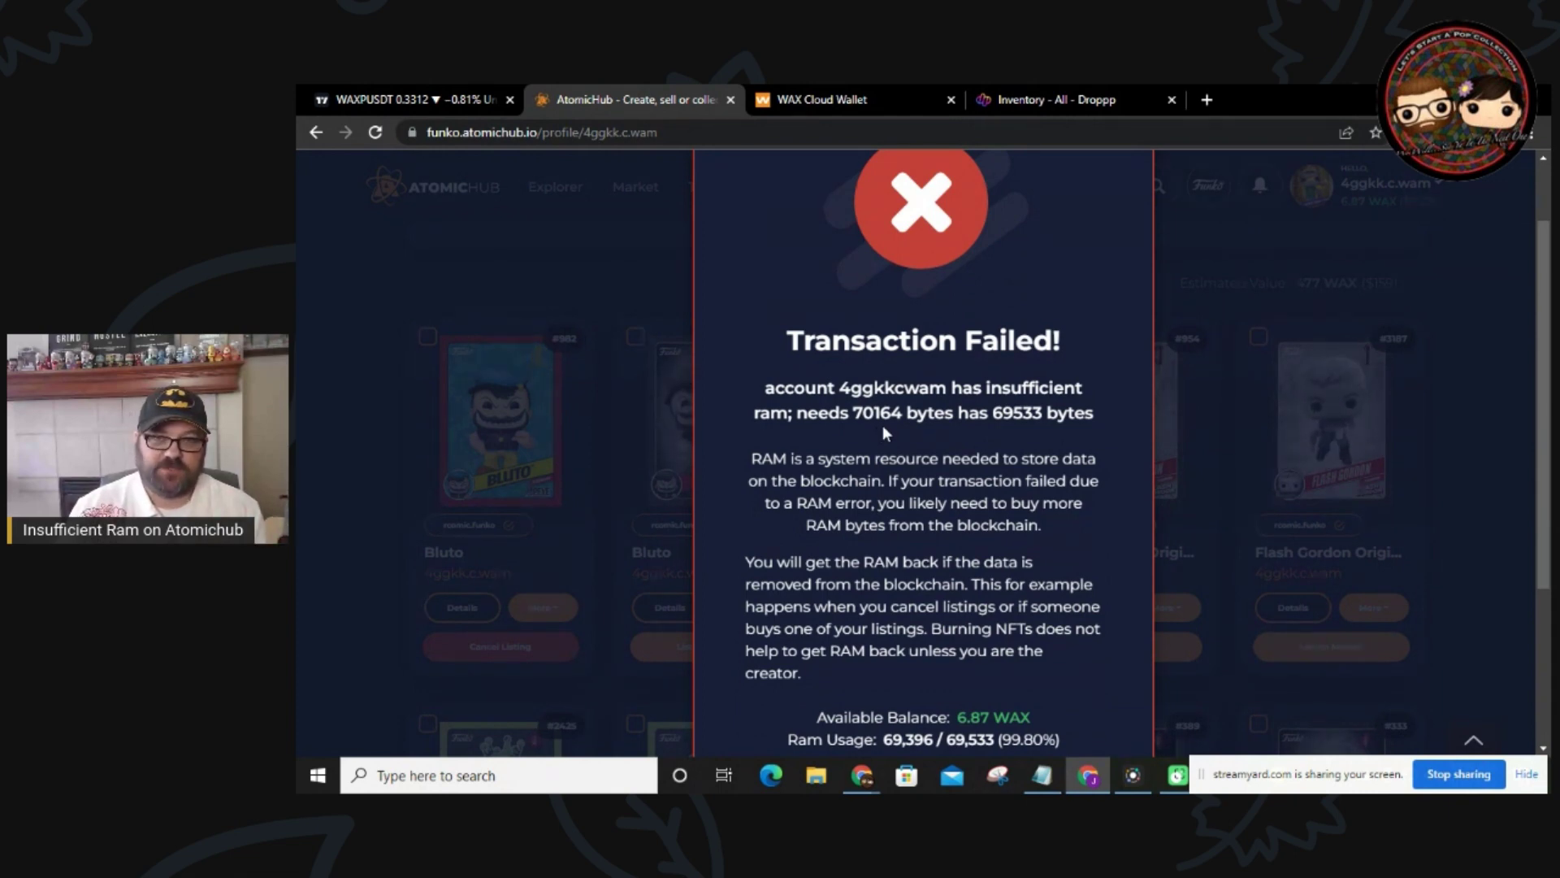
pyautogui.scroll(-1, 917, 471)
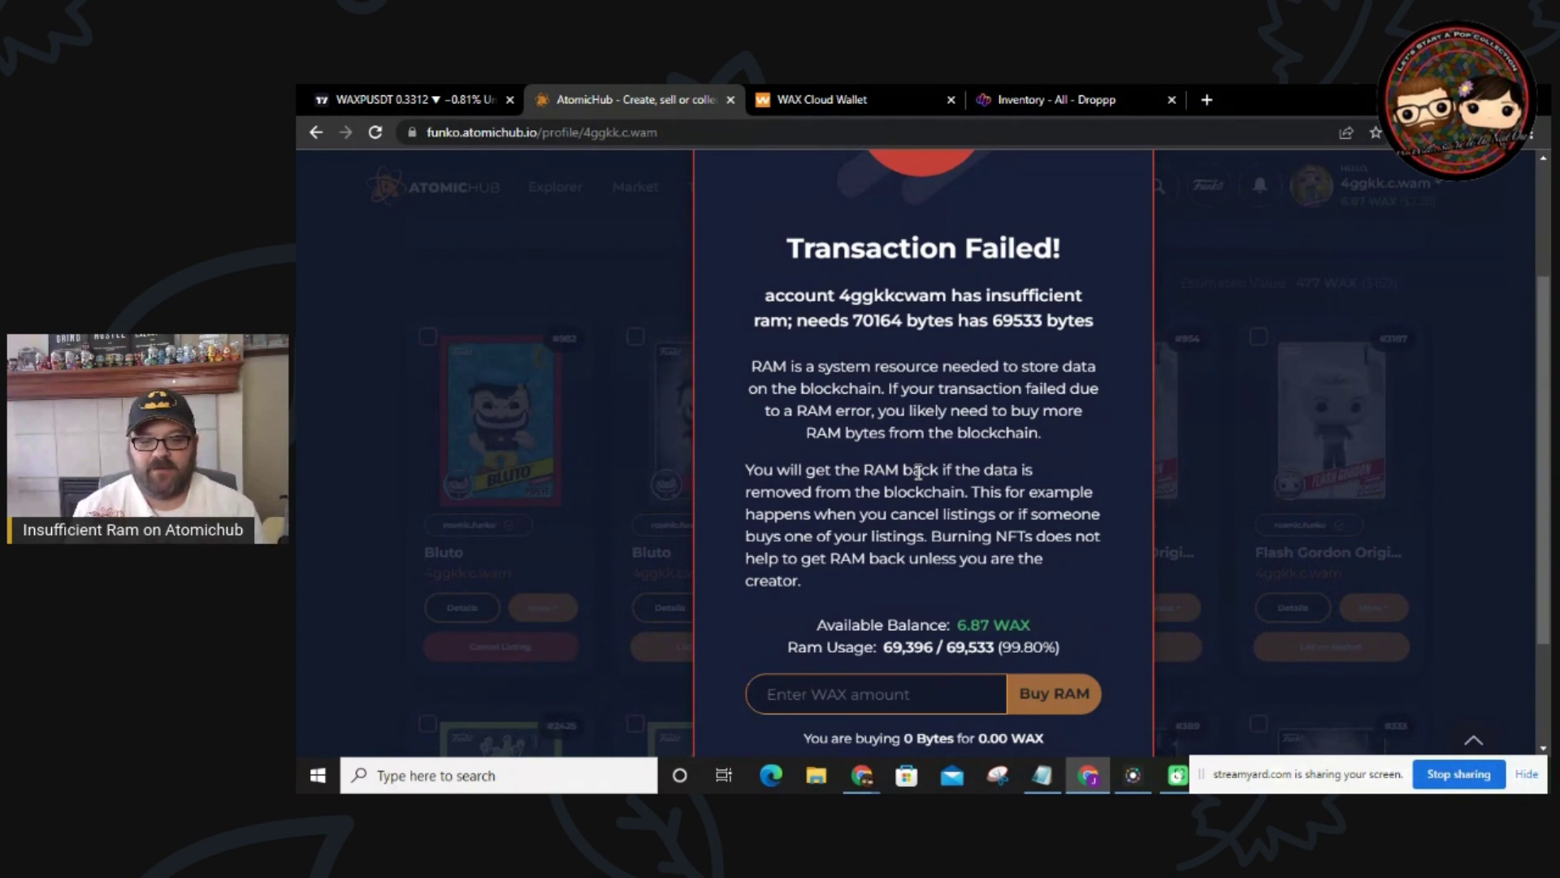
pyautogui.scroll(-2, 859, 538)
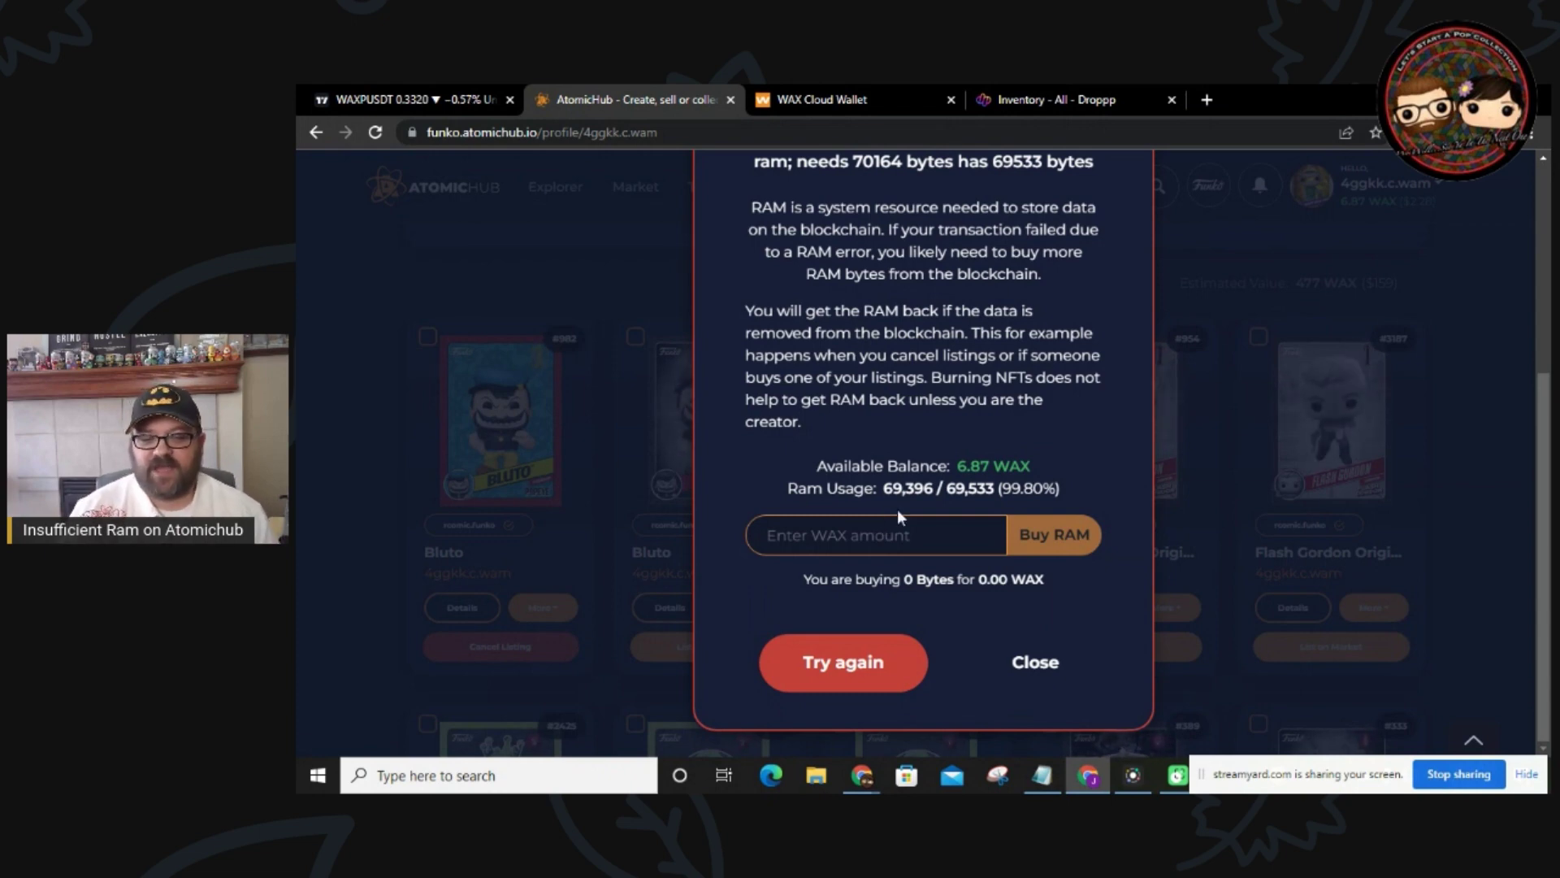
pyautogui.click(1048, 661)
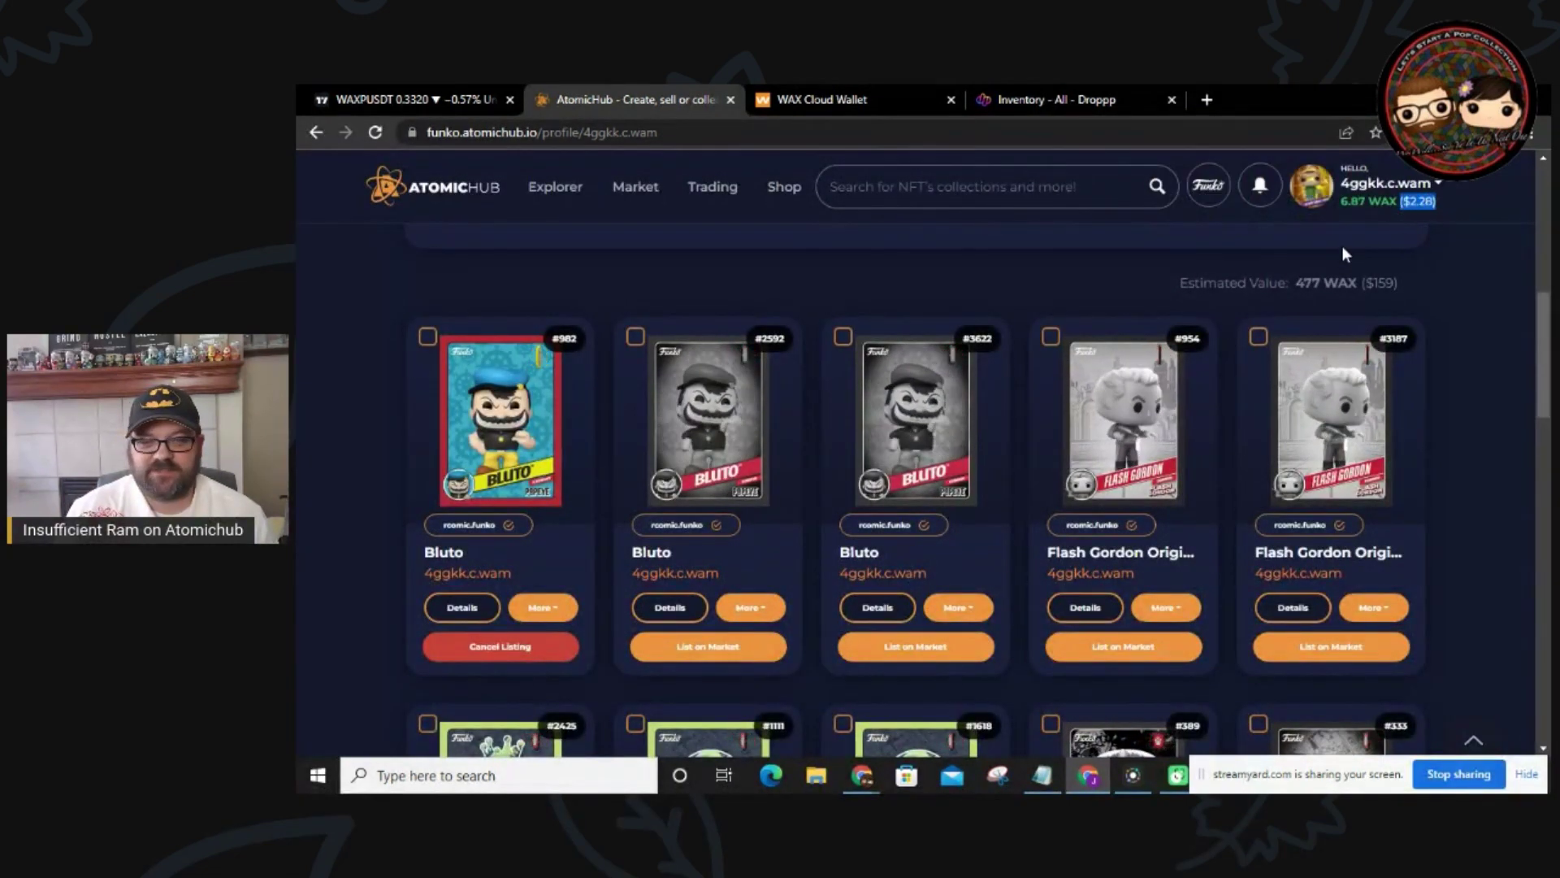
# - Filter the inventory to show only the rcomic.funko collection
pyautogui.scroll(-5, 889, 544)
pyautogui.scroll(6, 886, 548)
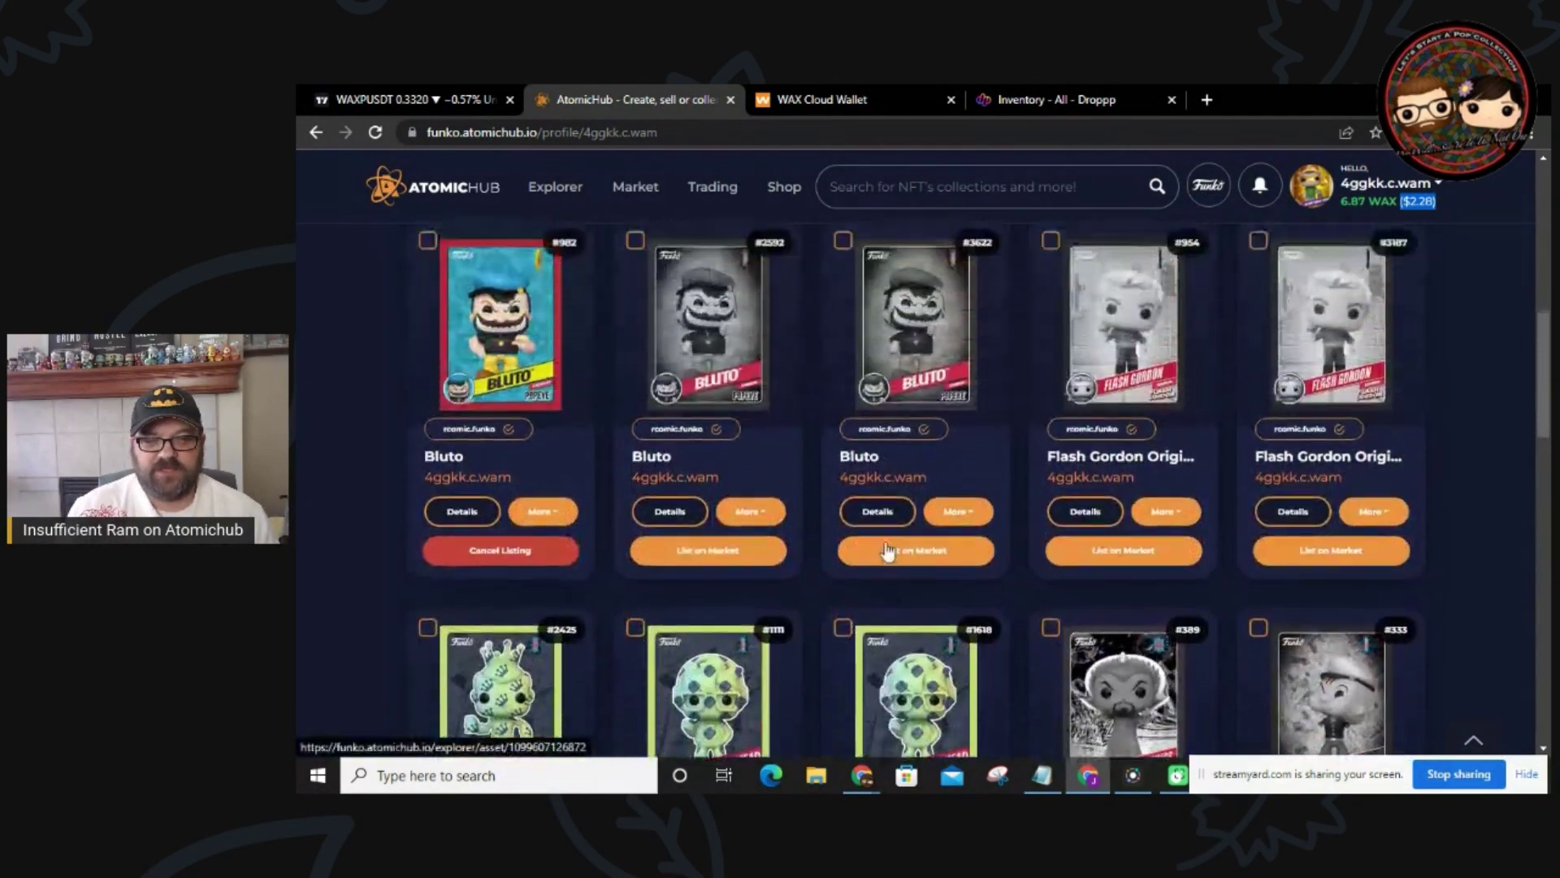
pyautogui.scroll(3, 1168, 320)
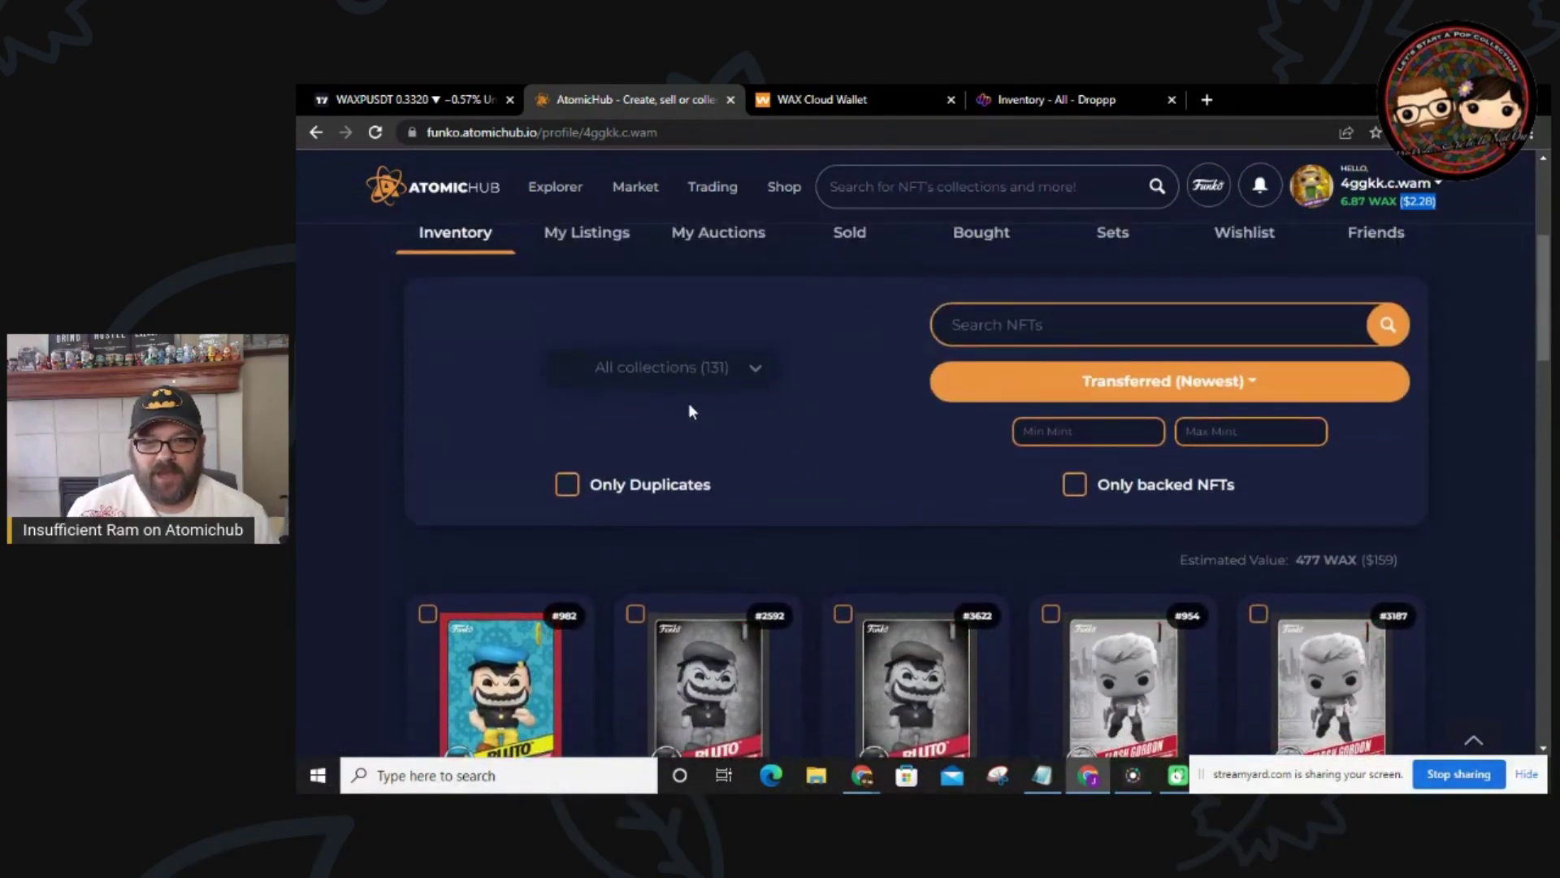
pyautogui.click(662, 367)
pyautogui.click(685, 401)
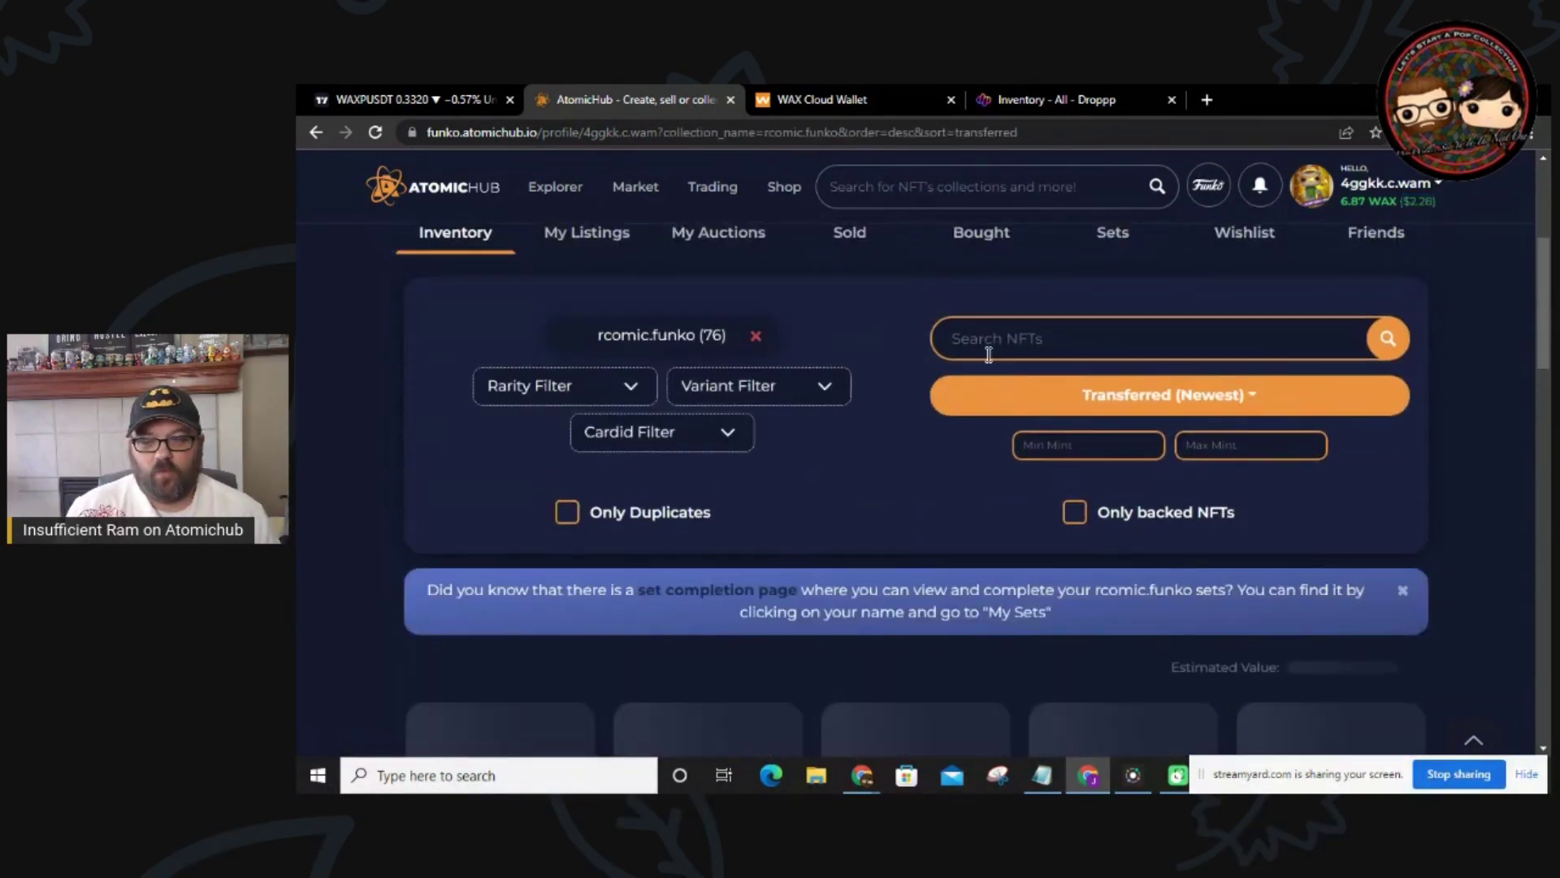
# - Sort the inventory by Suggested Price (Highest)
pyautogui.click(1198, 418)
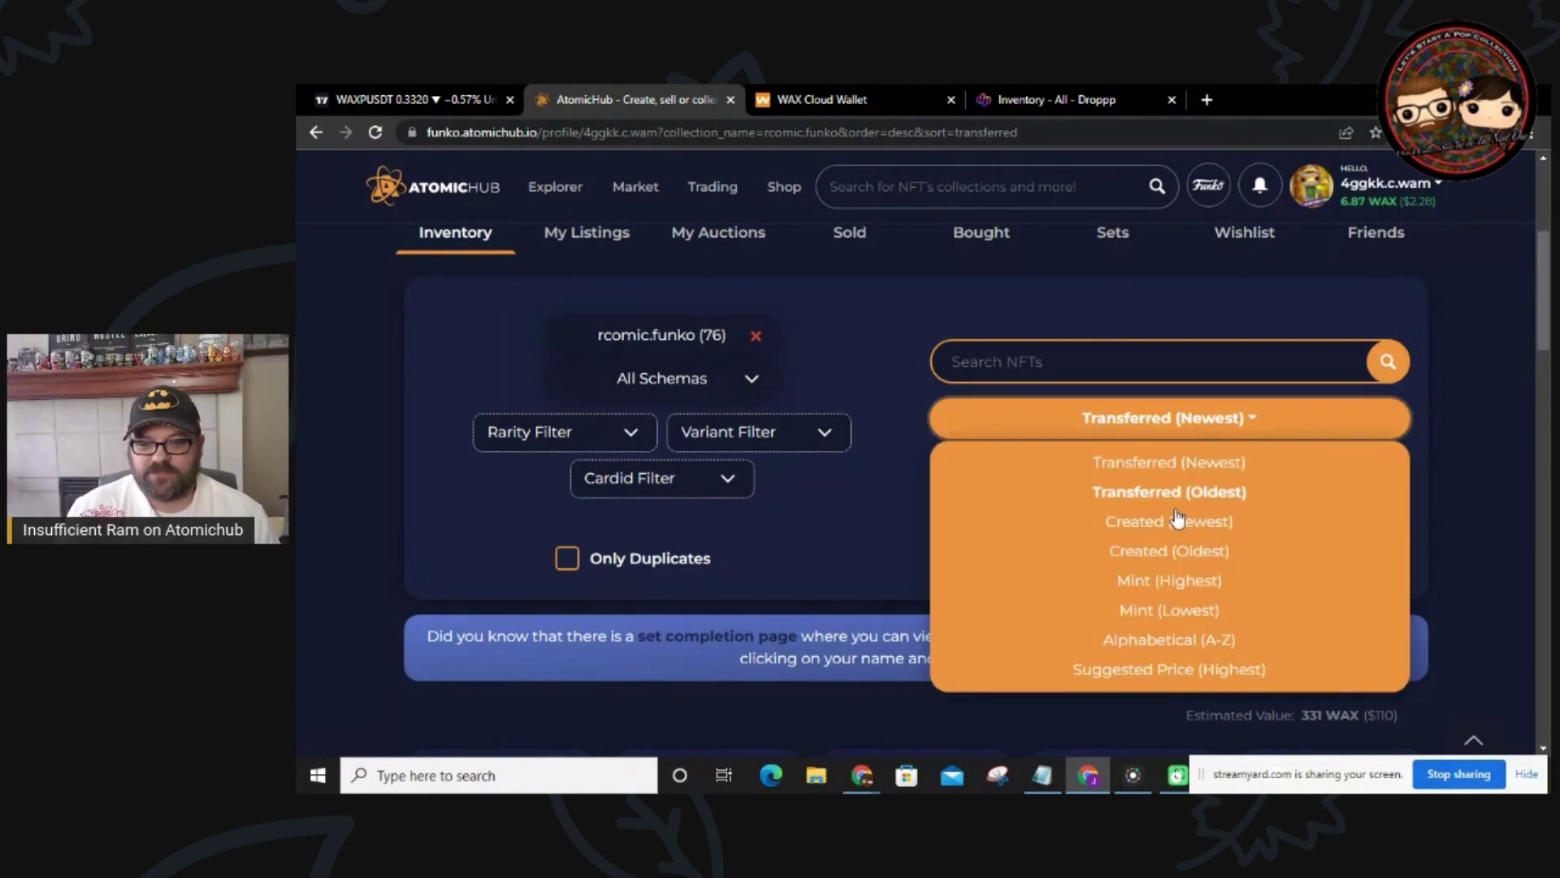
pyautogui.click(1170, 665)
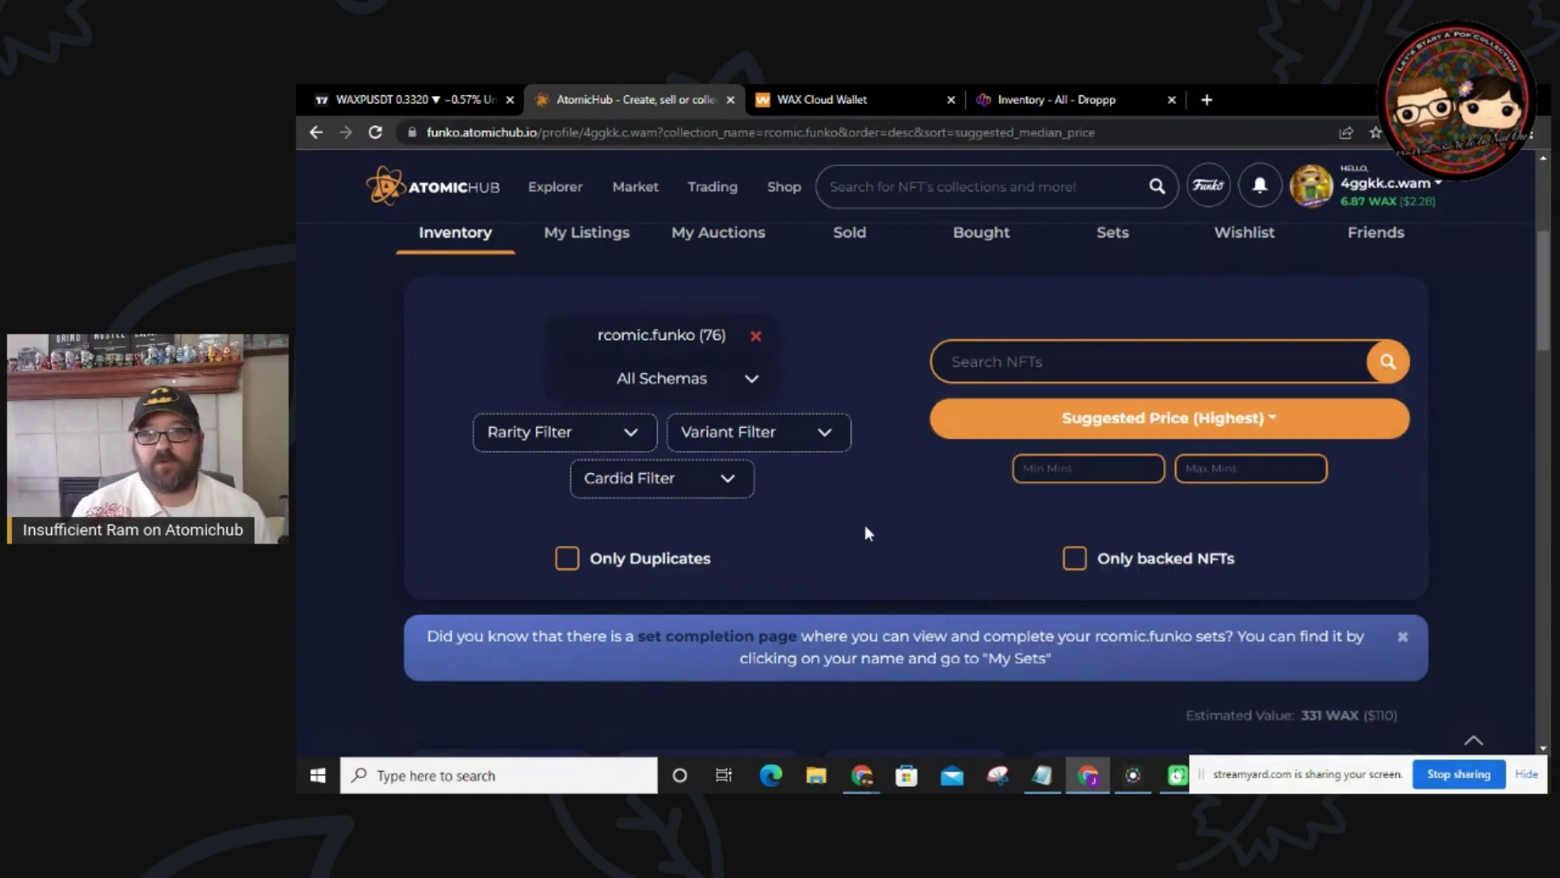
pyautogui.scroll(-5, 864, 523)
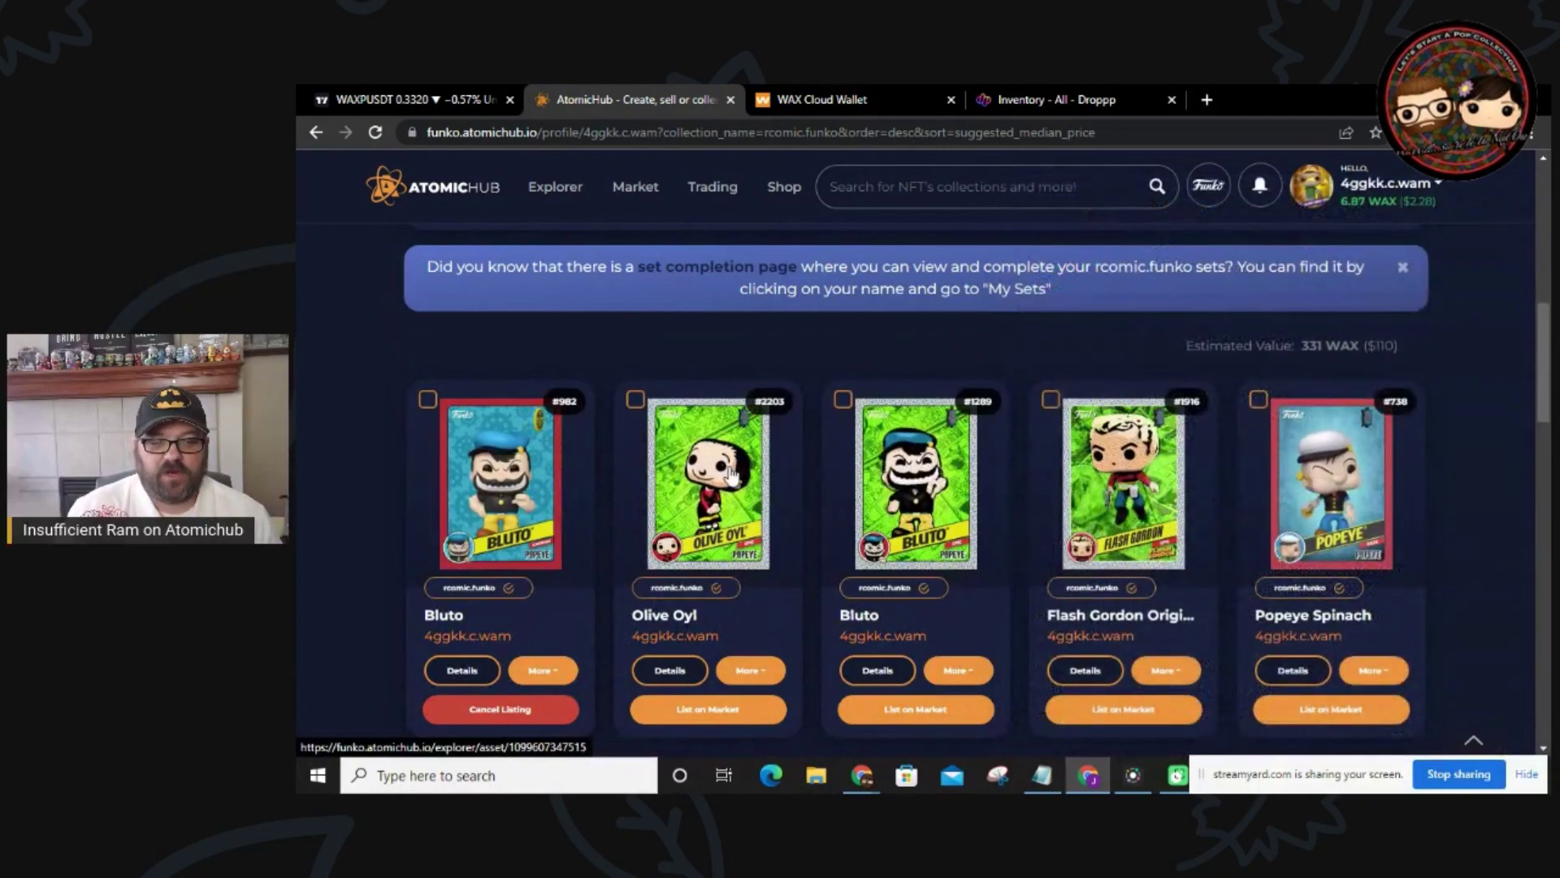
pyautogui.moveTo(731, 479)
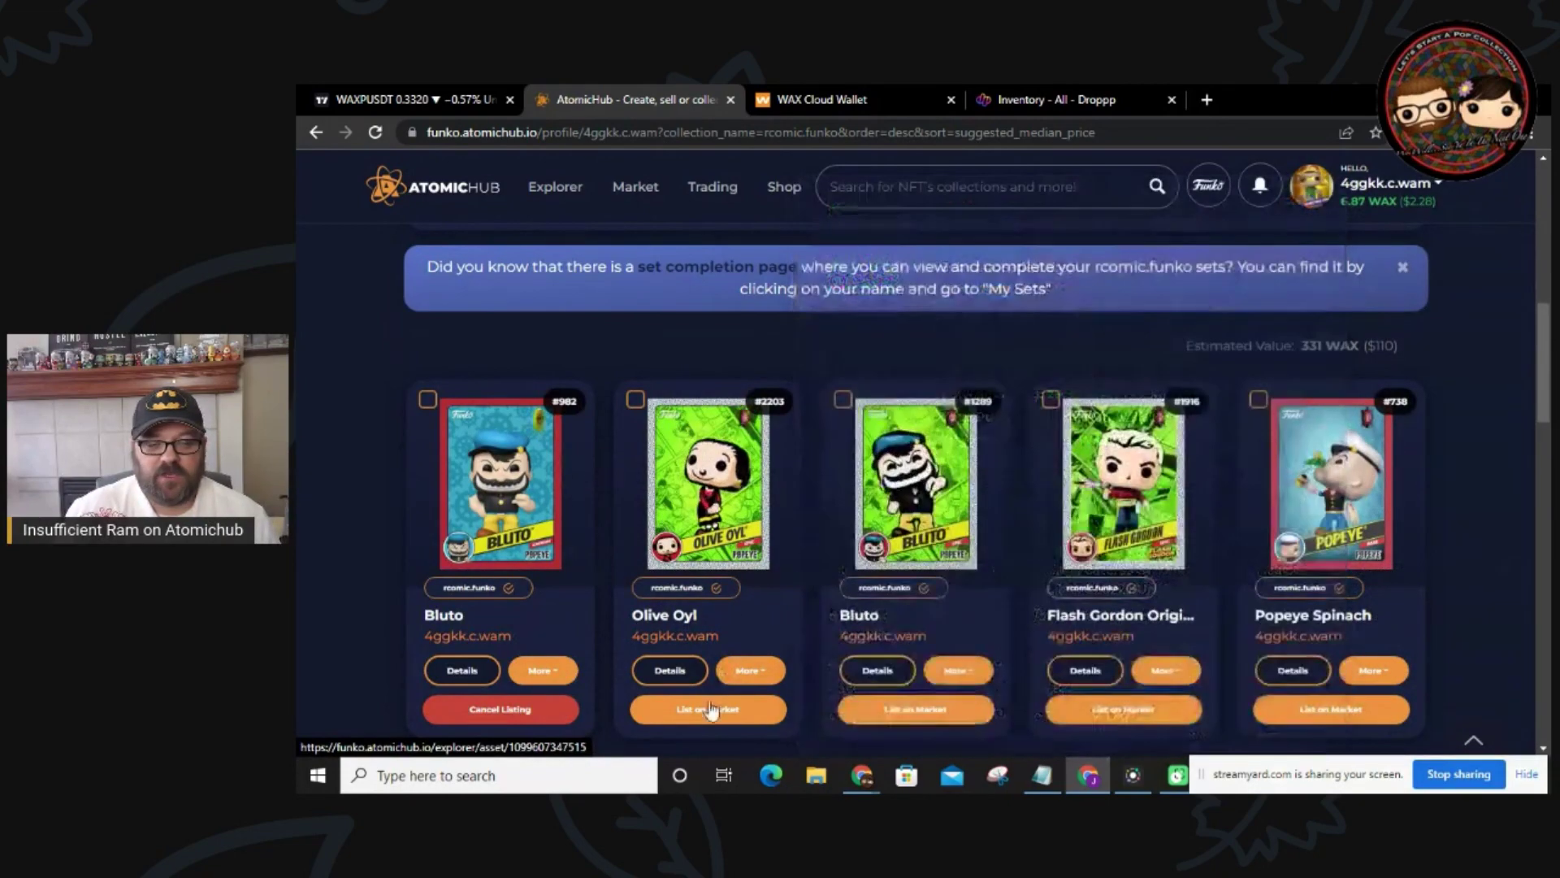
# - List Olive Oyl #2203 for sale at 29.98 WAX and confirm the listing
pyautogui.click(708, 710)
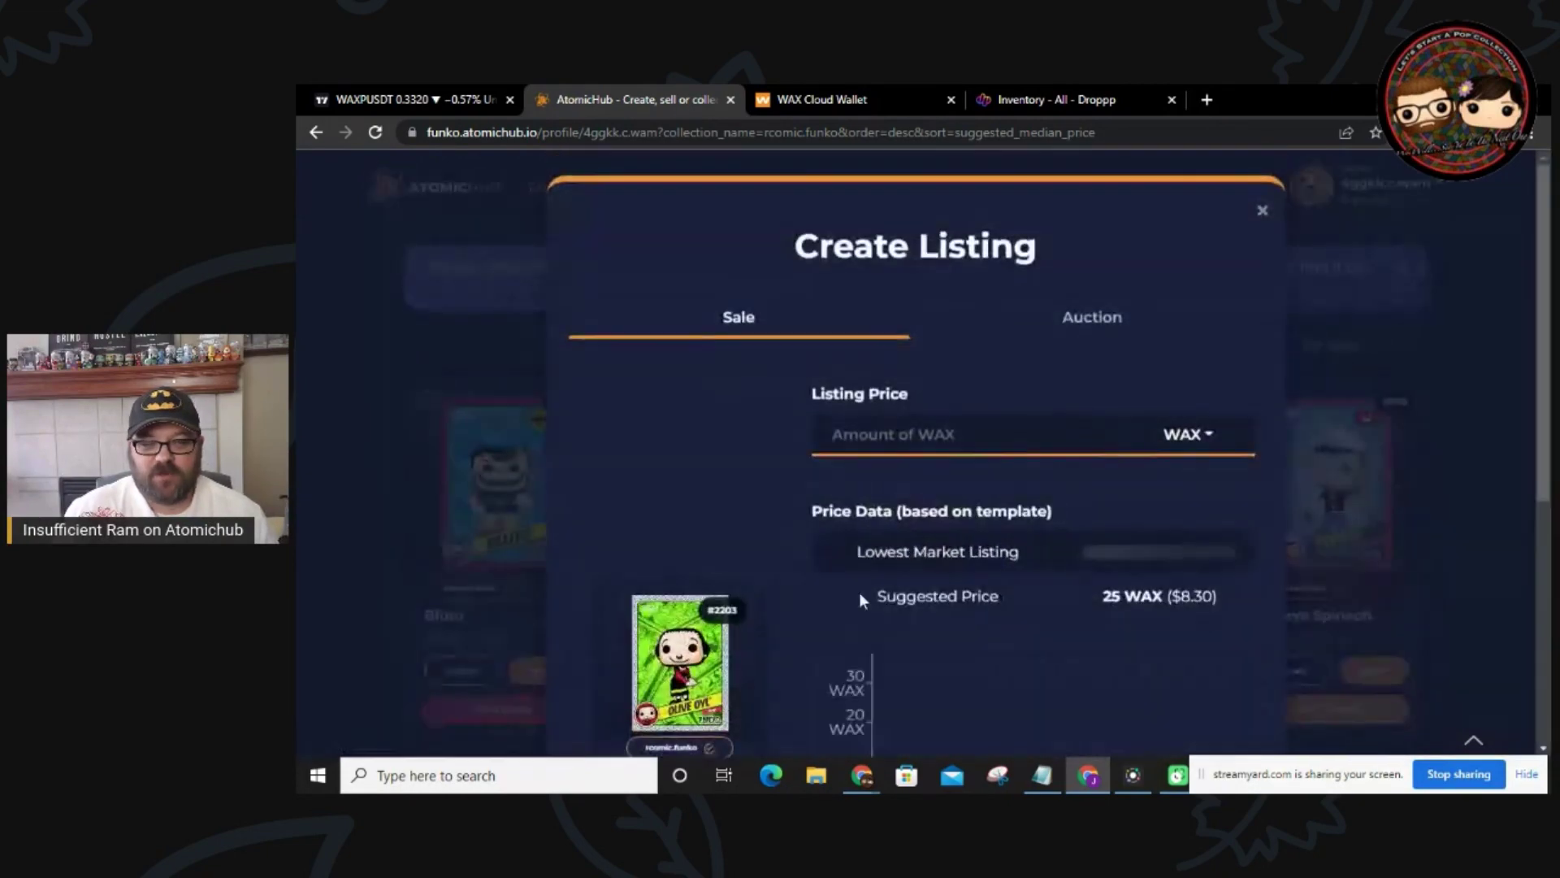
pyautogui.click(975, 433)
pyautogui.write('29.98')
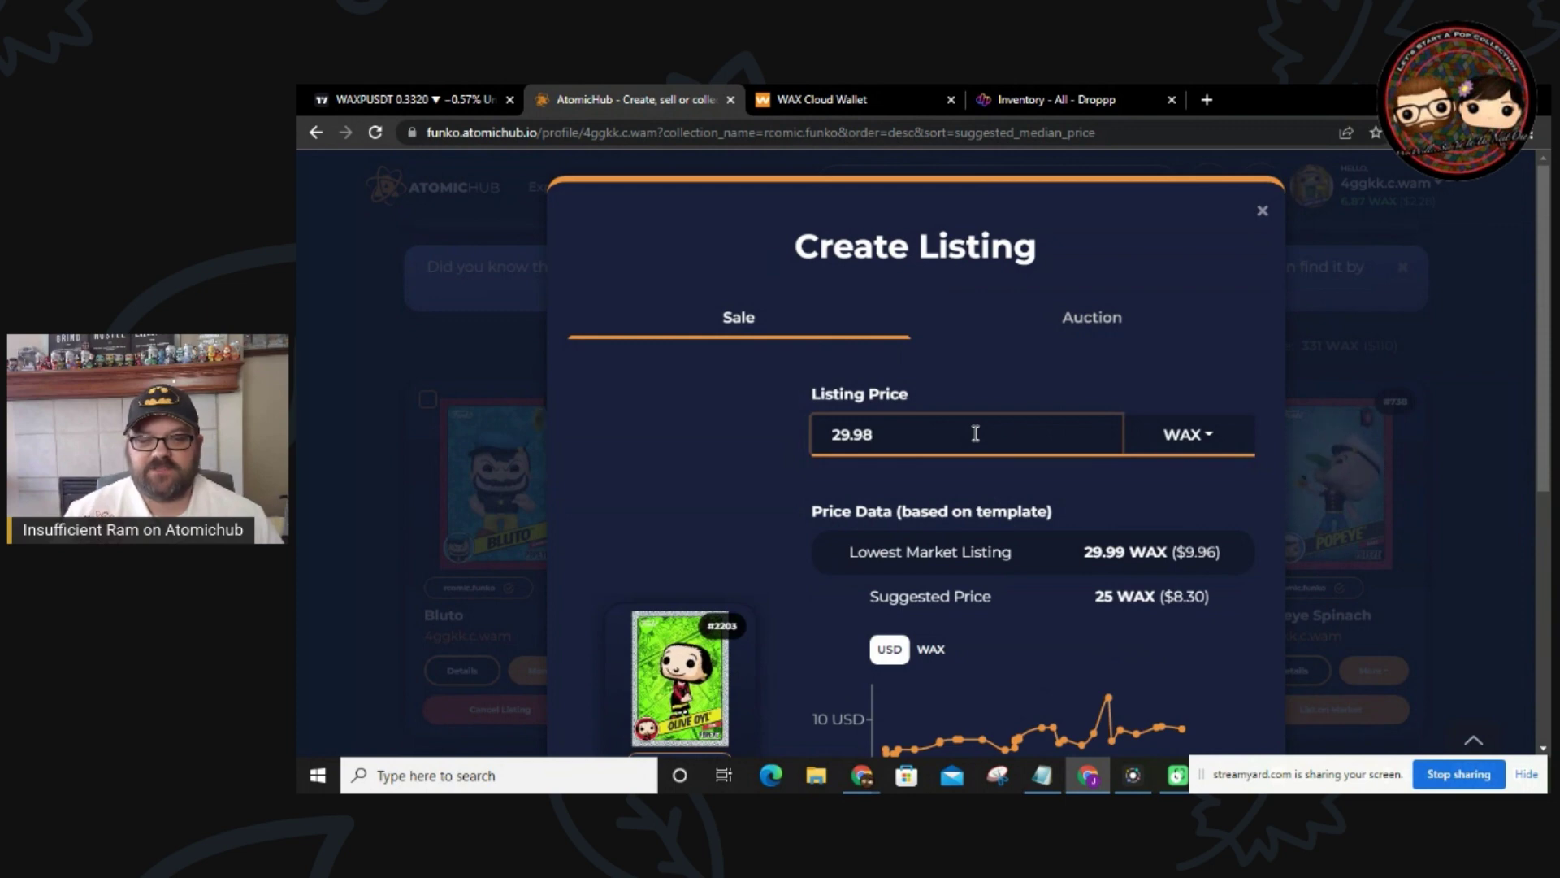
pyautogui.scroll(-6, 975, 433)
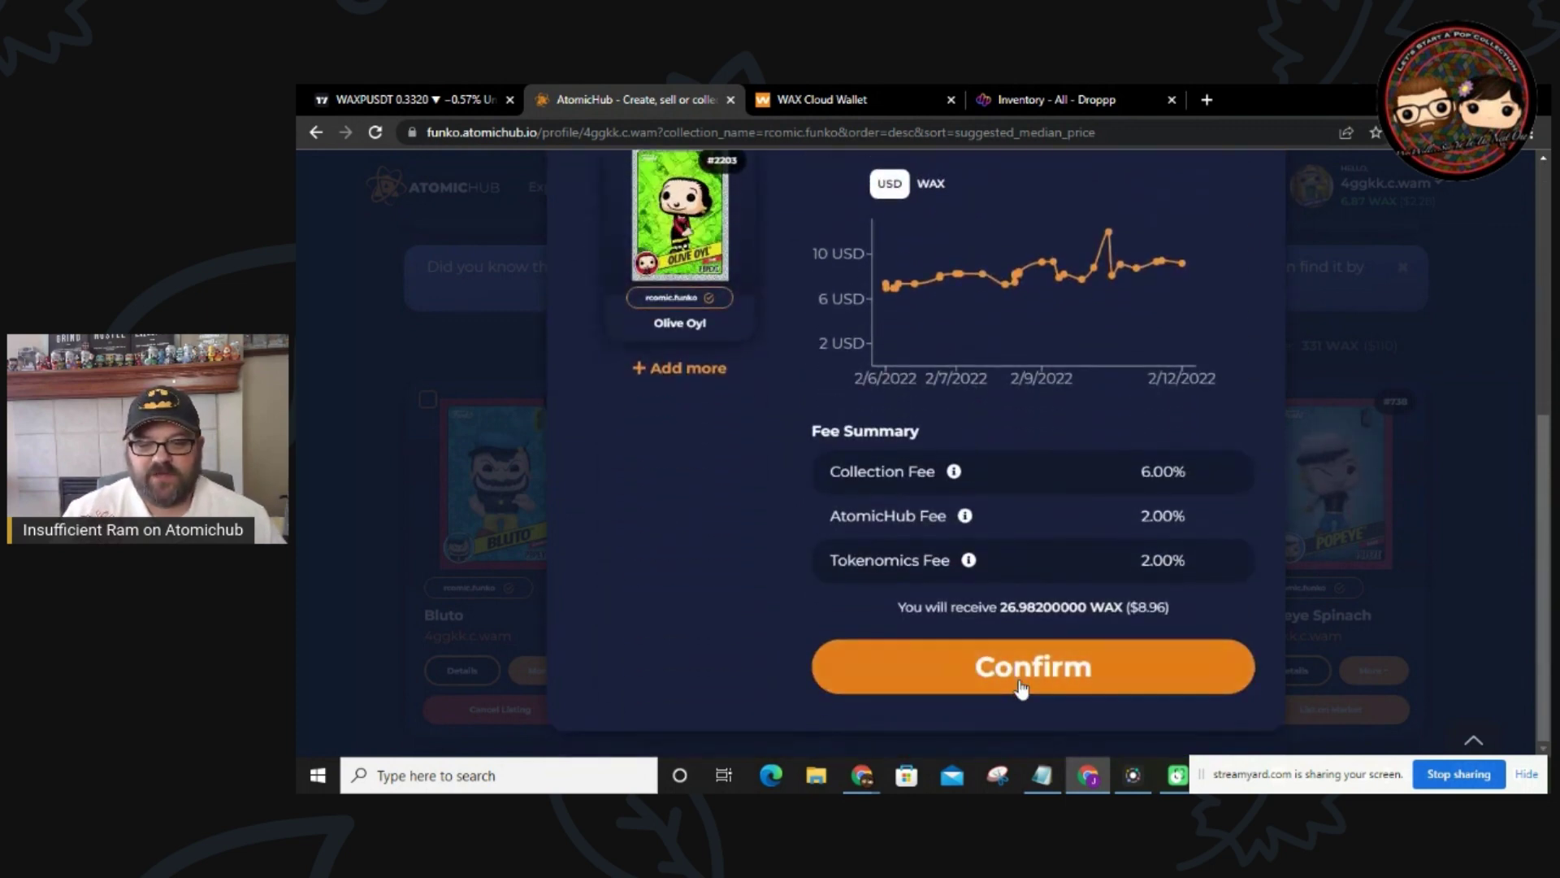
pyautogui.click(1021, 688)
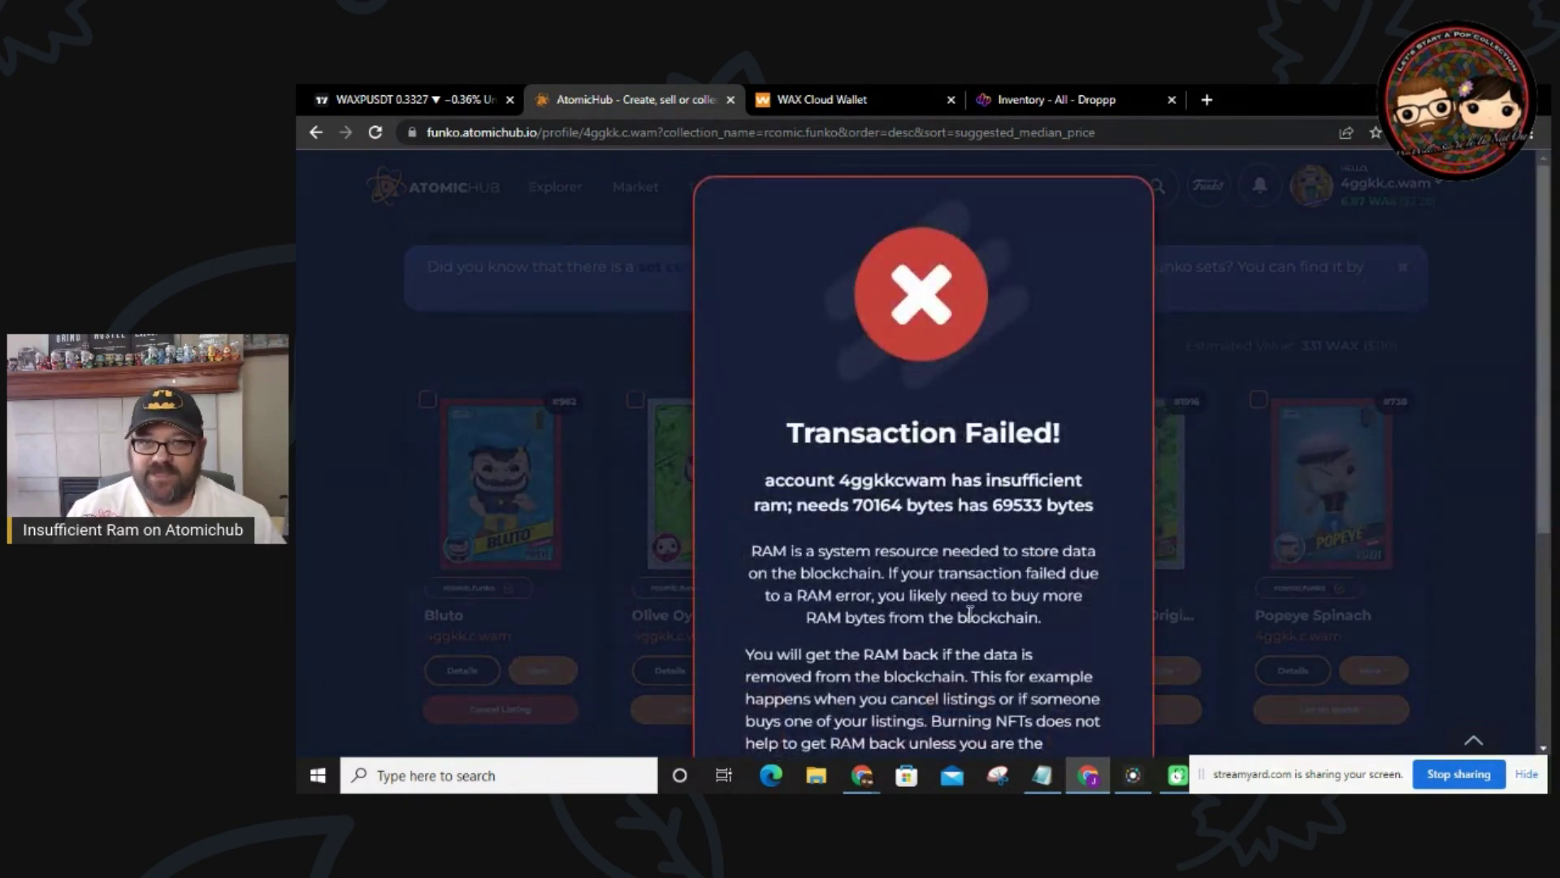
# - Enter 6 WAX as the Buy RAM amount in the Transaction Failed dialog
pyautogui.scroll(-4, 969, 611)
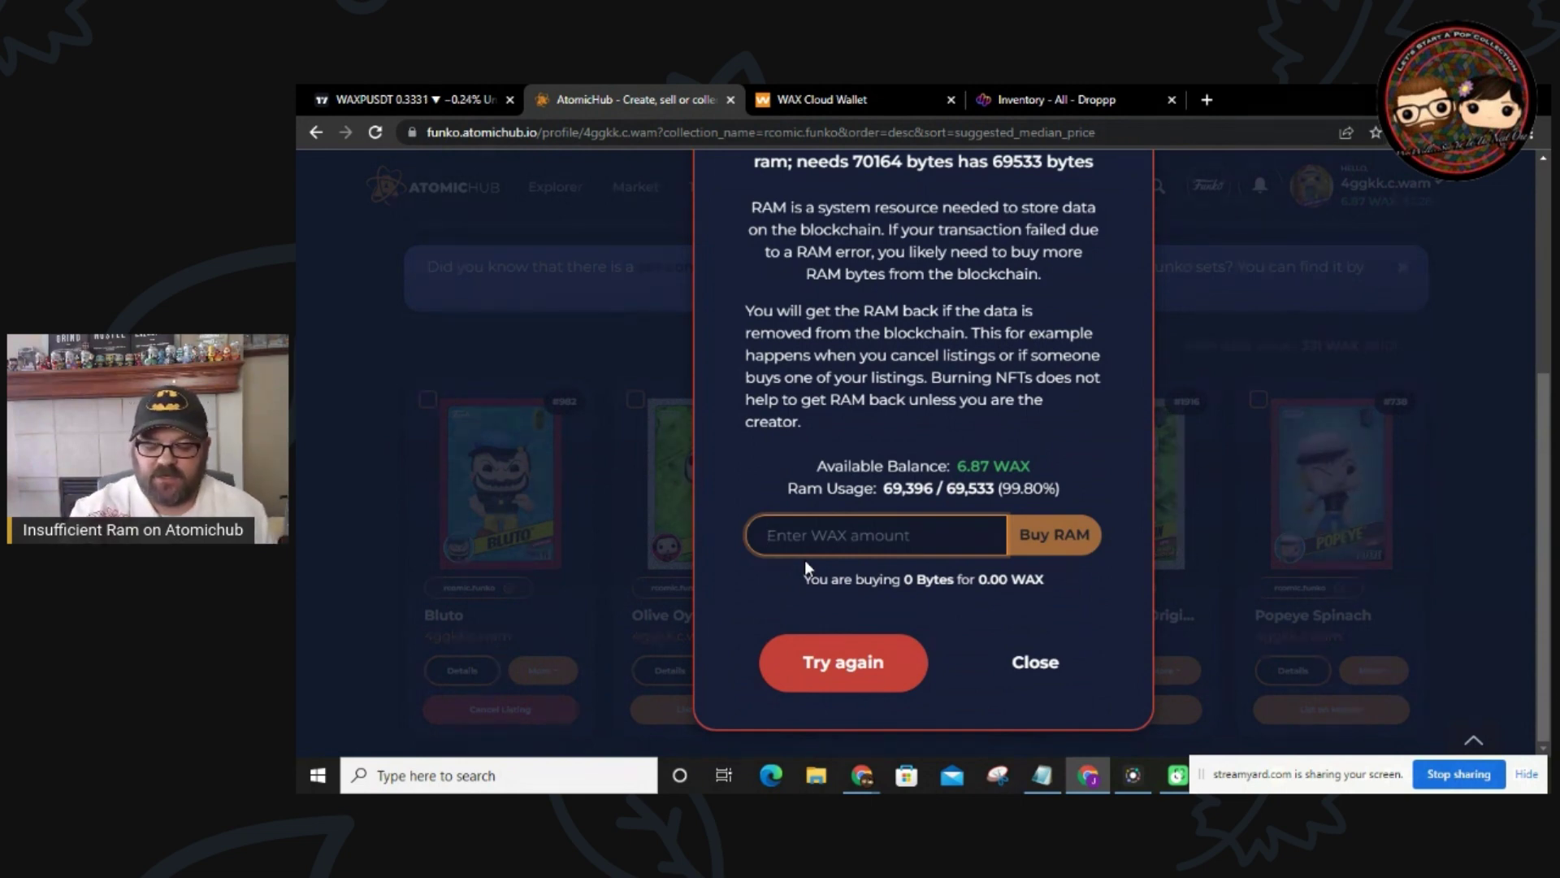
pyautogui.write('6')
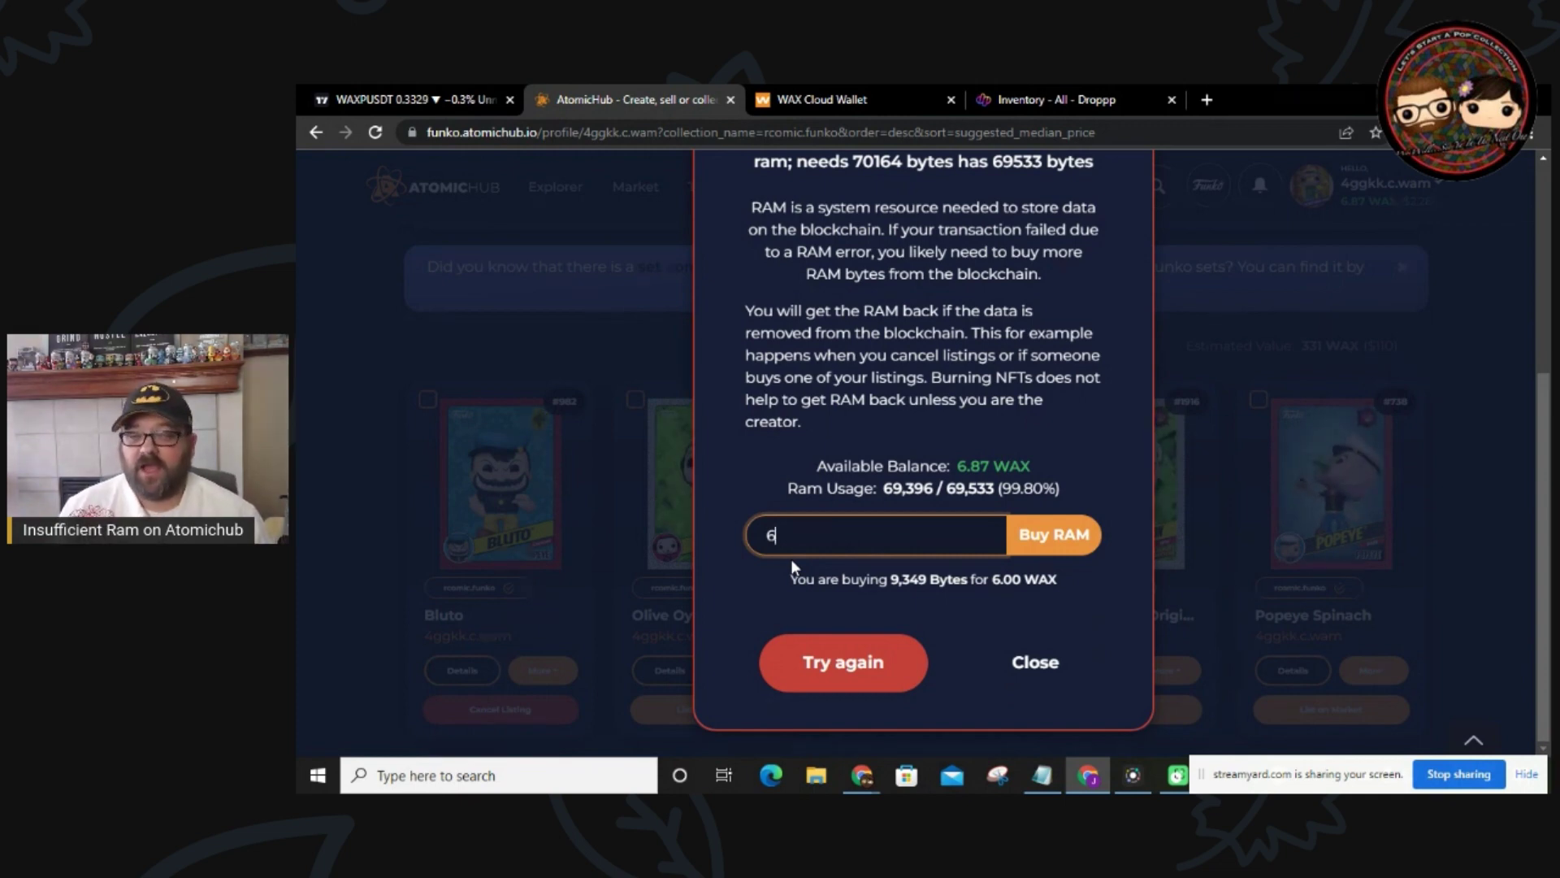
# - Buy 6 WAX of RAM, approving it in WAX Cloud Wallet, then reopen the Olive Oyl listing form
pyautogui.click(1063, 536)
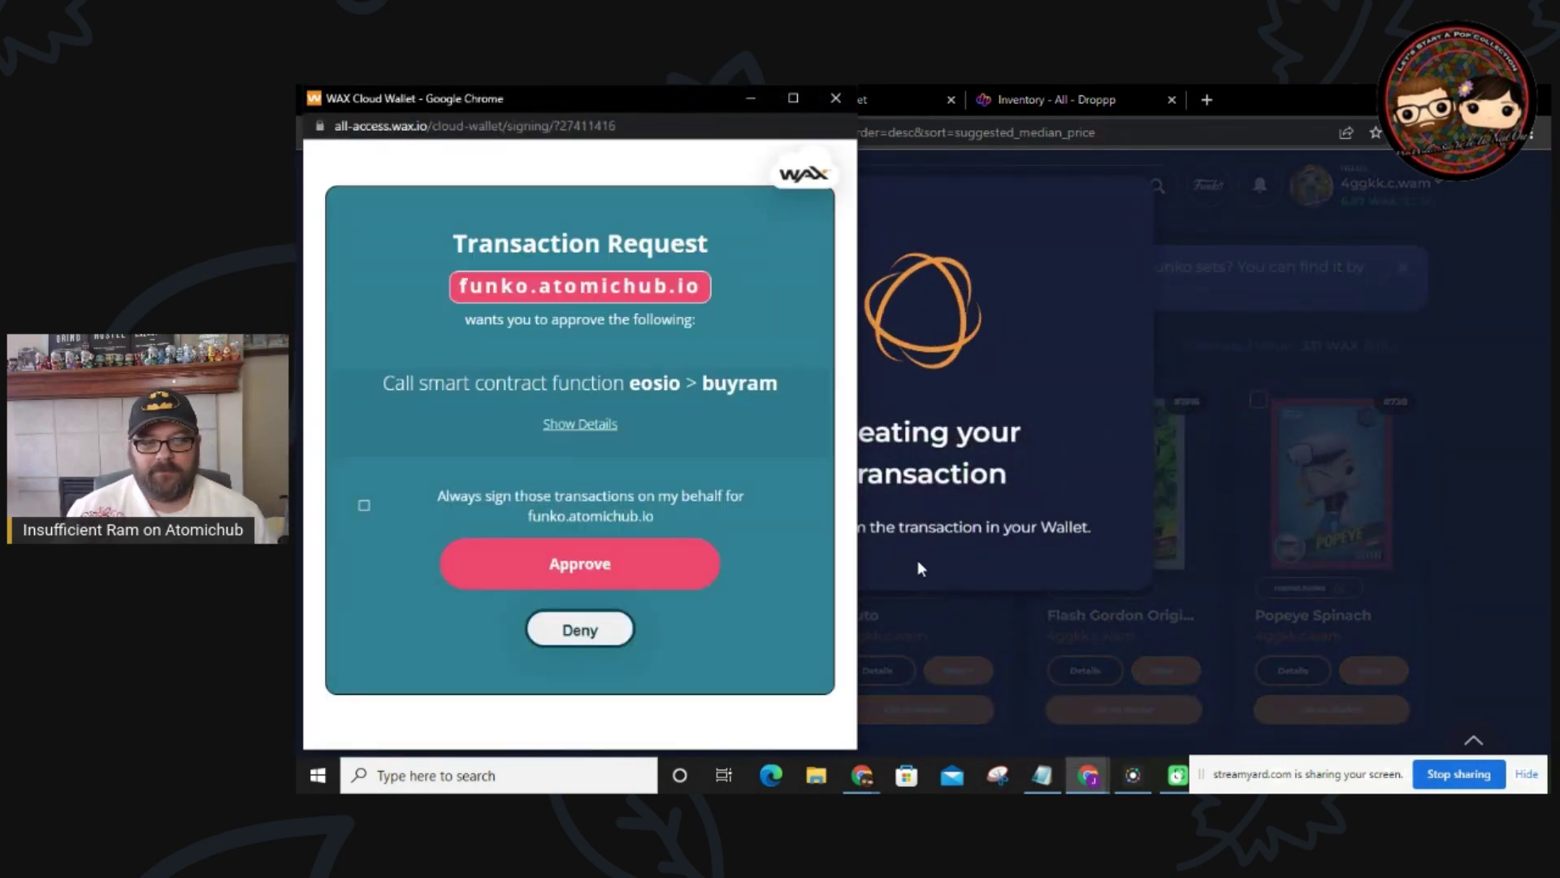
pyautogui.click(520, 568)
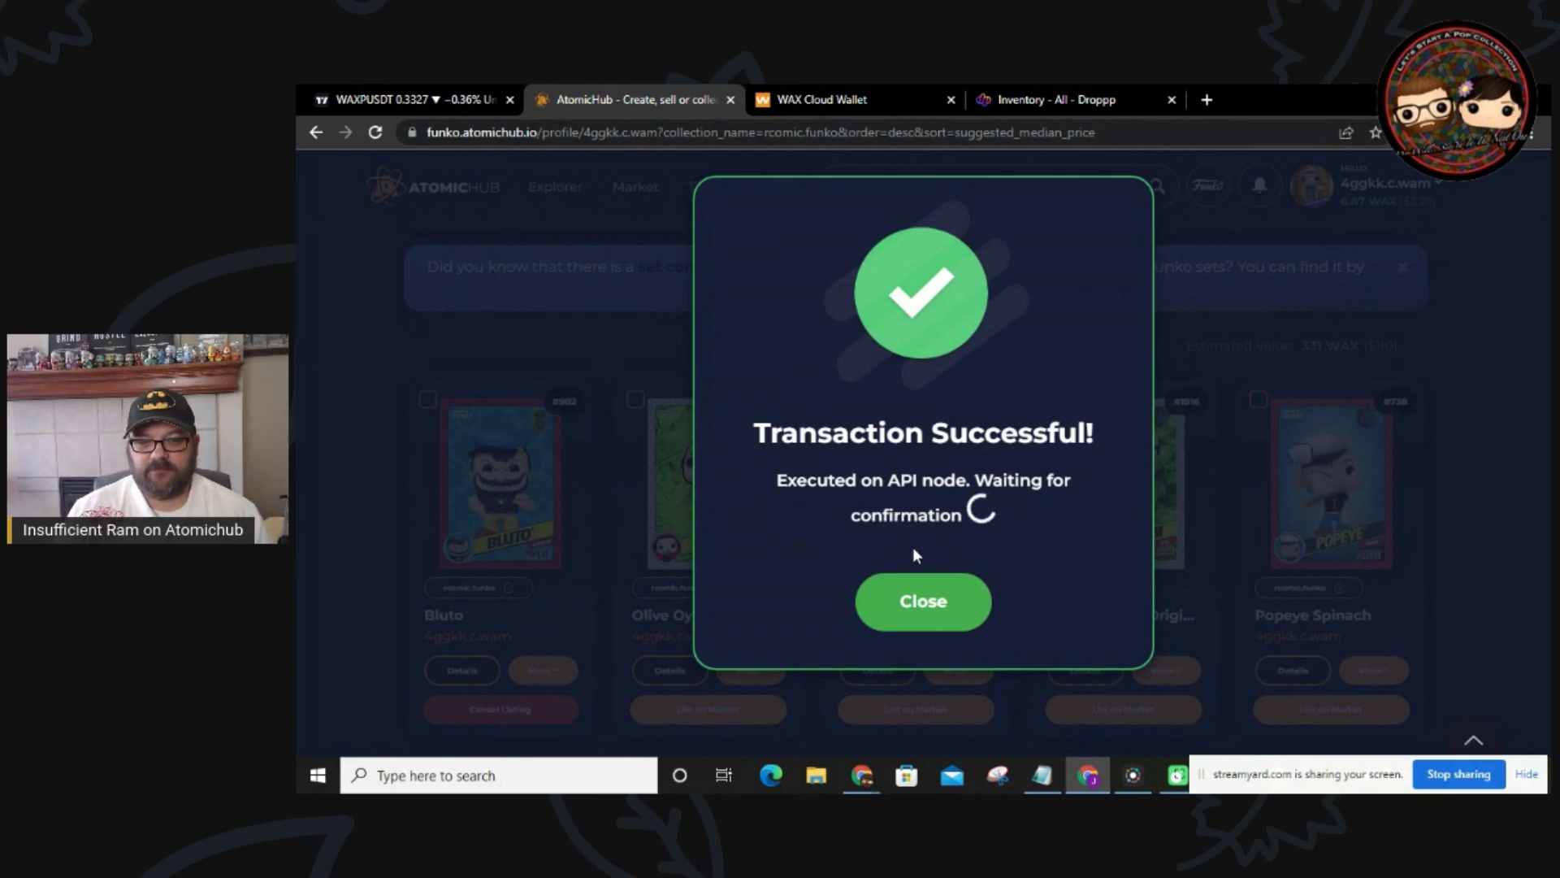
pyautogui.click(916, 601)
pyautogui.click(752, 709)
# - Set the Olive Oyl #2203 price to 29.98 WAX, confirm the listing, and close the success dialog
pyautogui.click(933, 437)
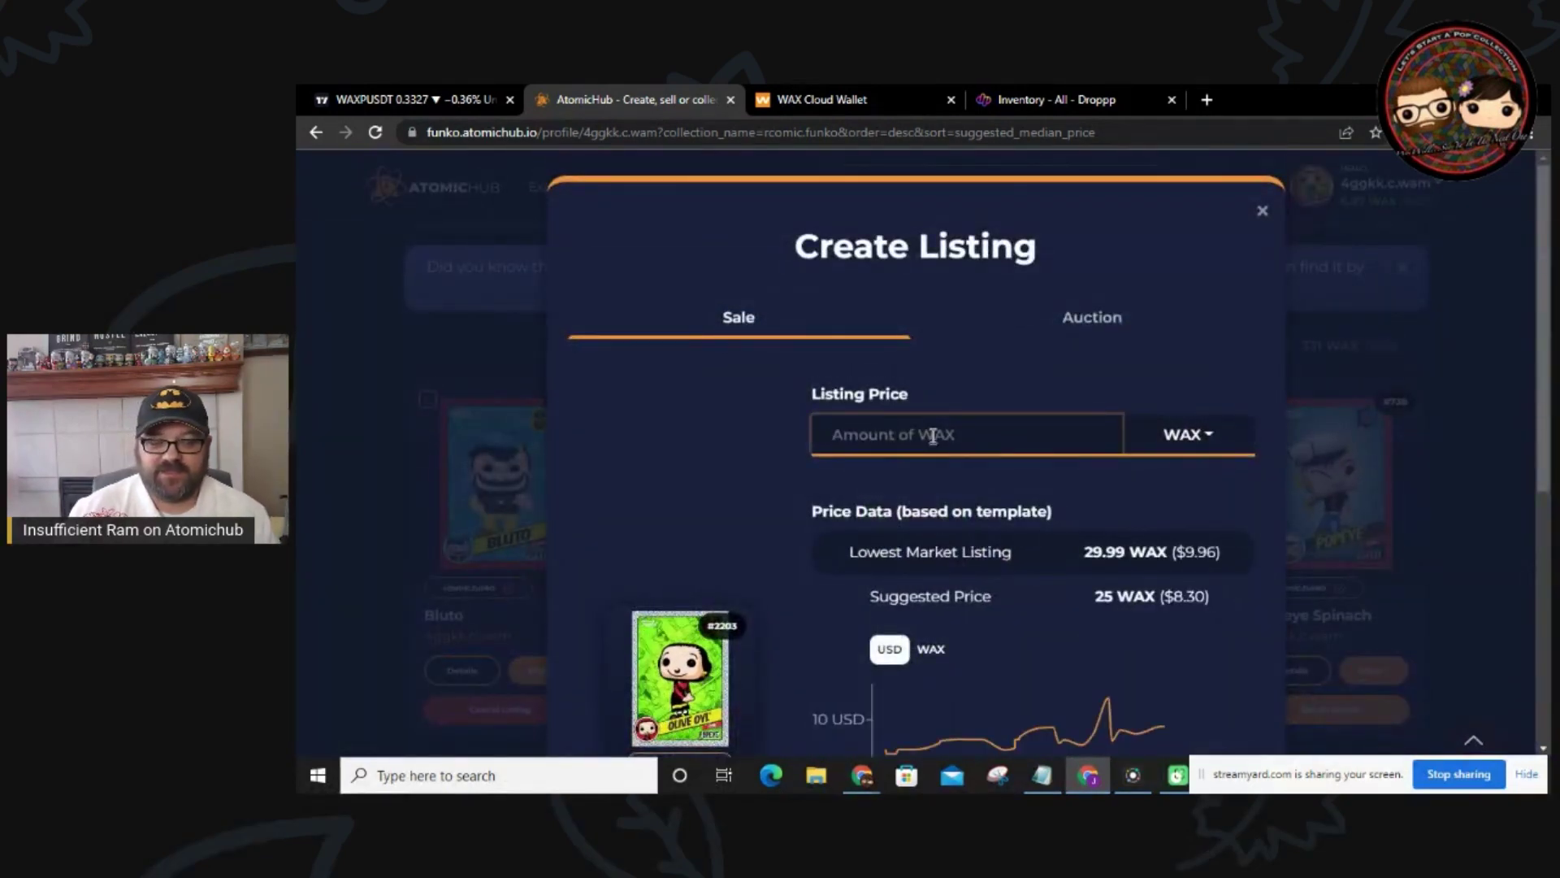
pyautogui.write('29.98')
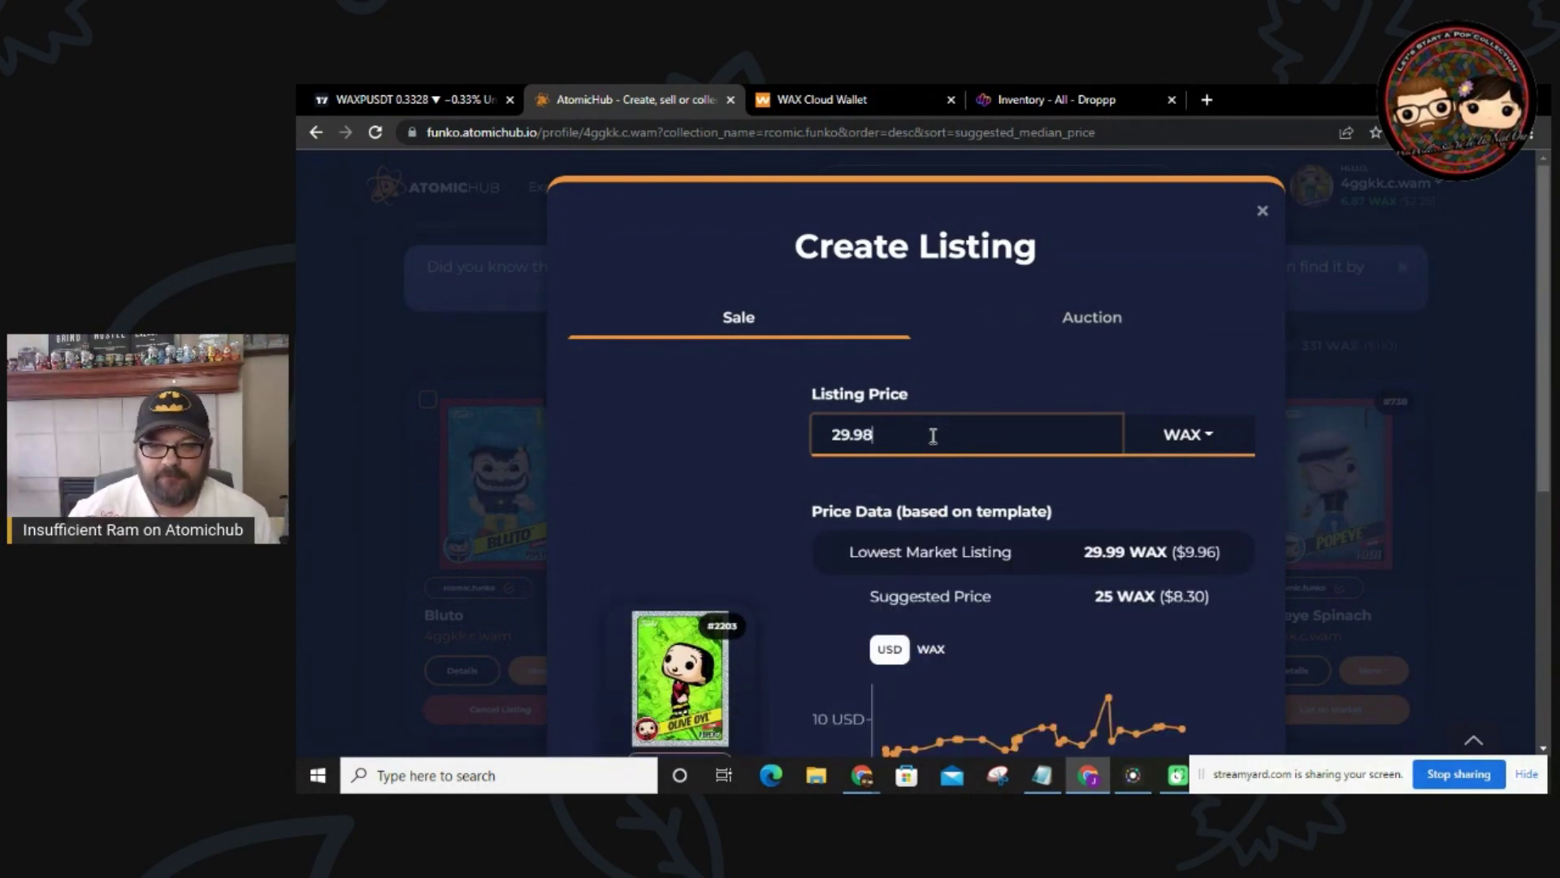
pyautogui.scroll(-5, 953, 408)
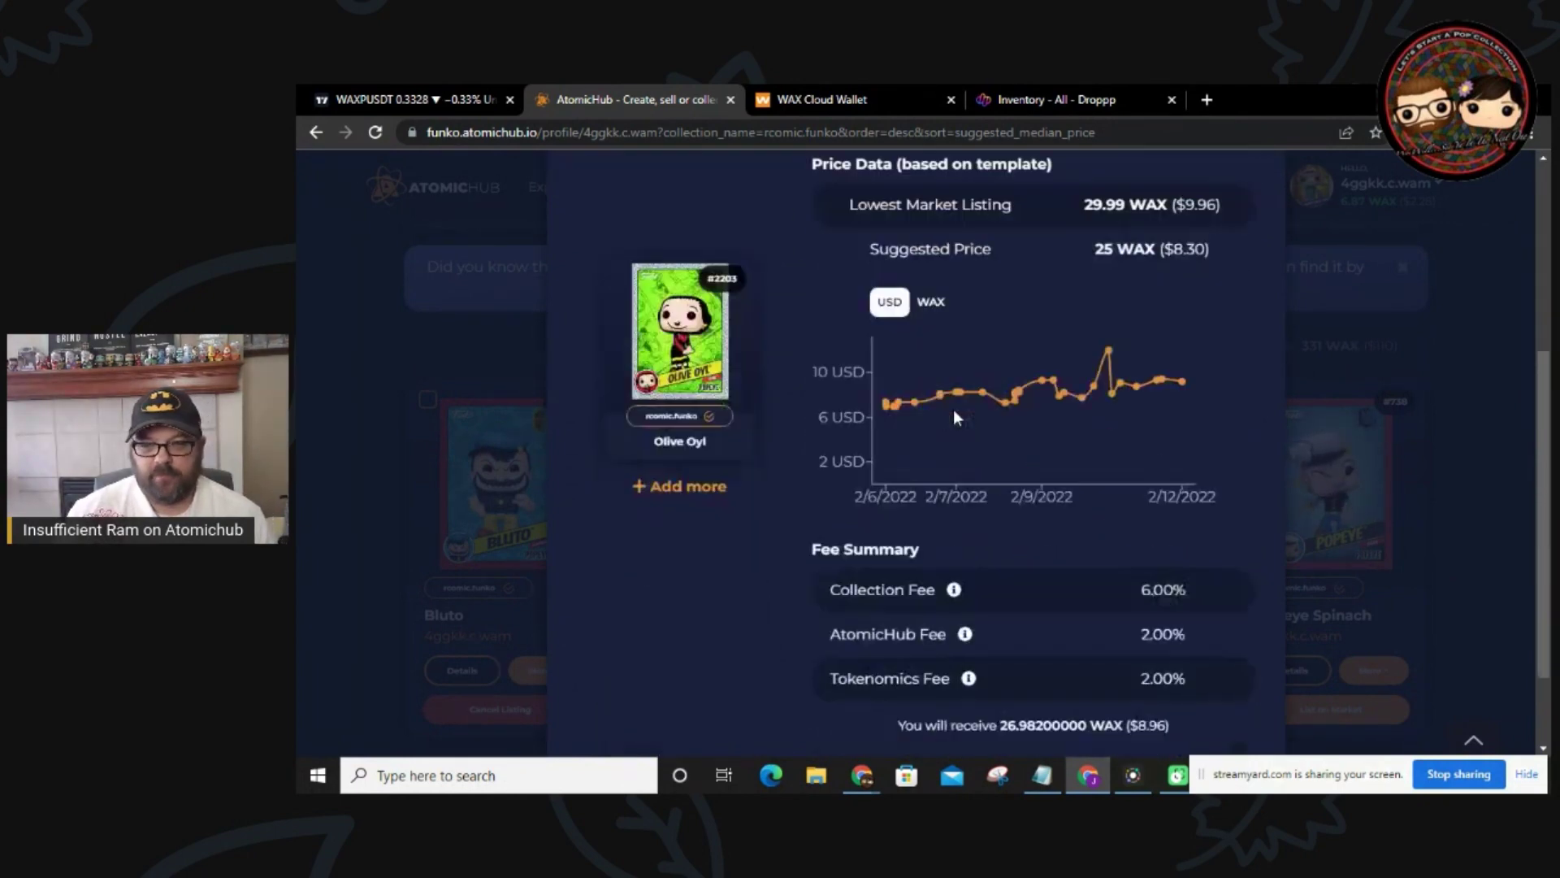
pyautogui.click(987, 662)
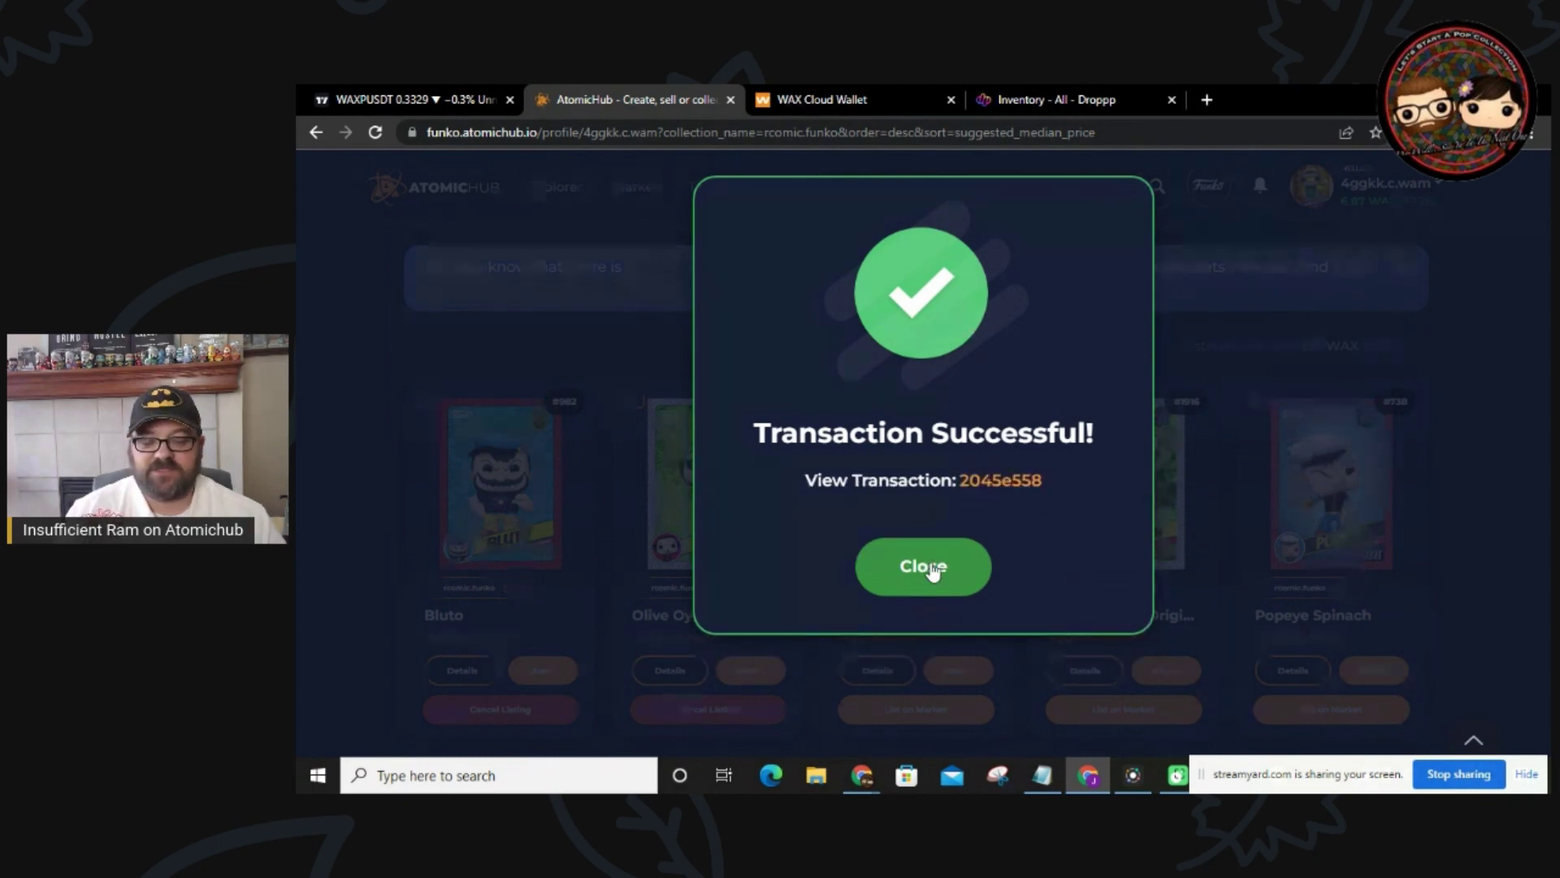
pyautogui.click(926, 567)
pyautogui.moveTo(915, 560)
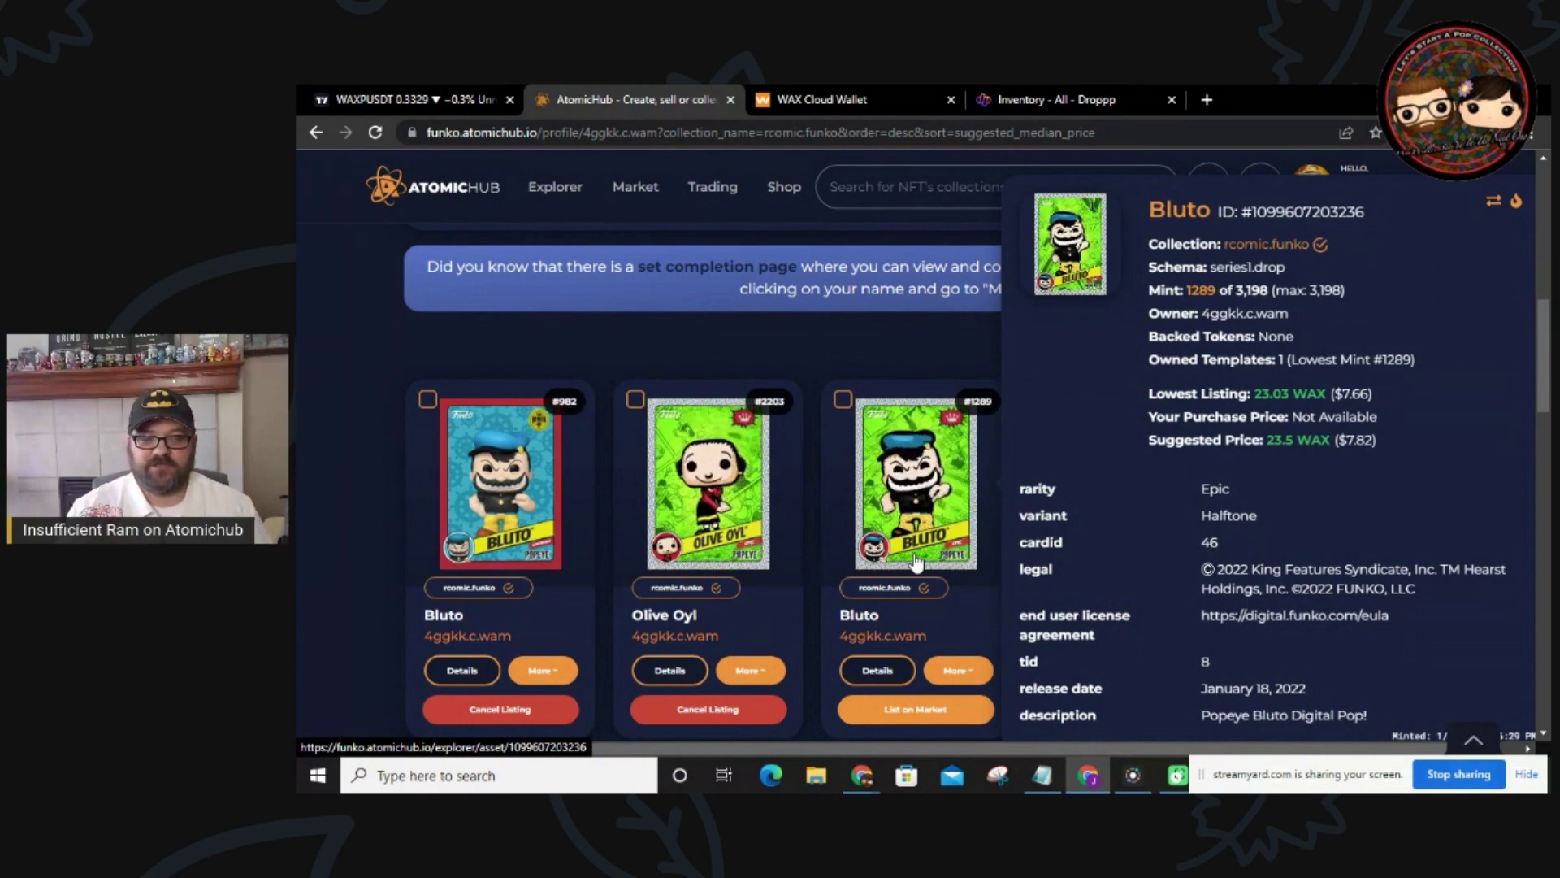
pyautogui.moveTo(706, 512)
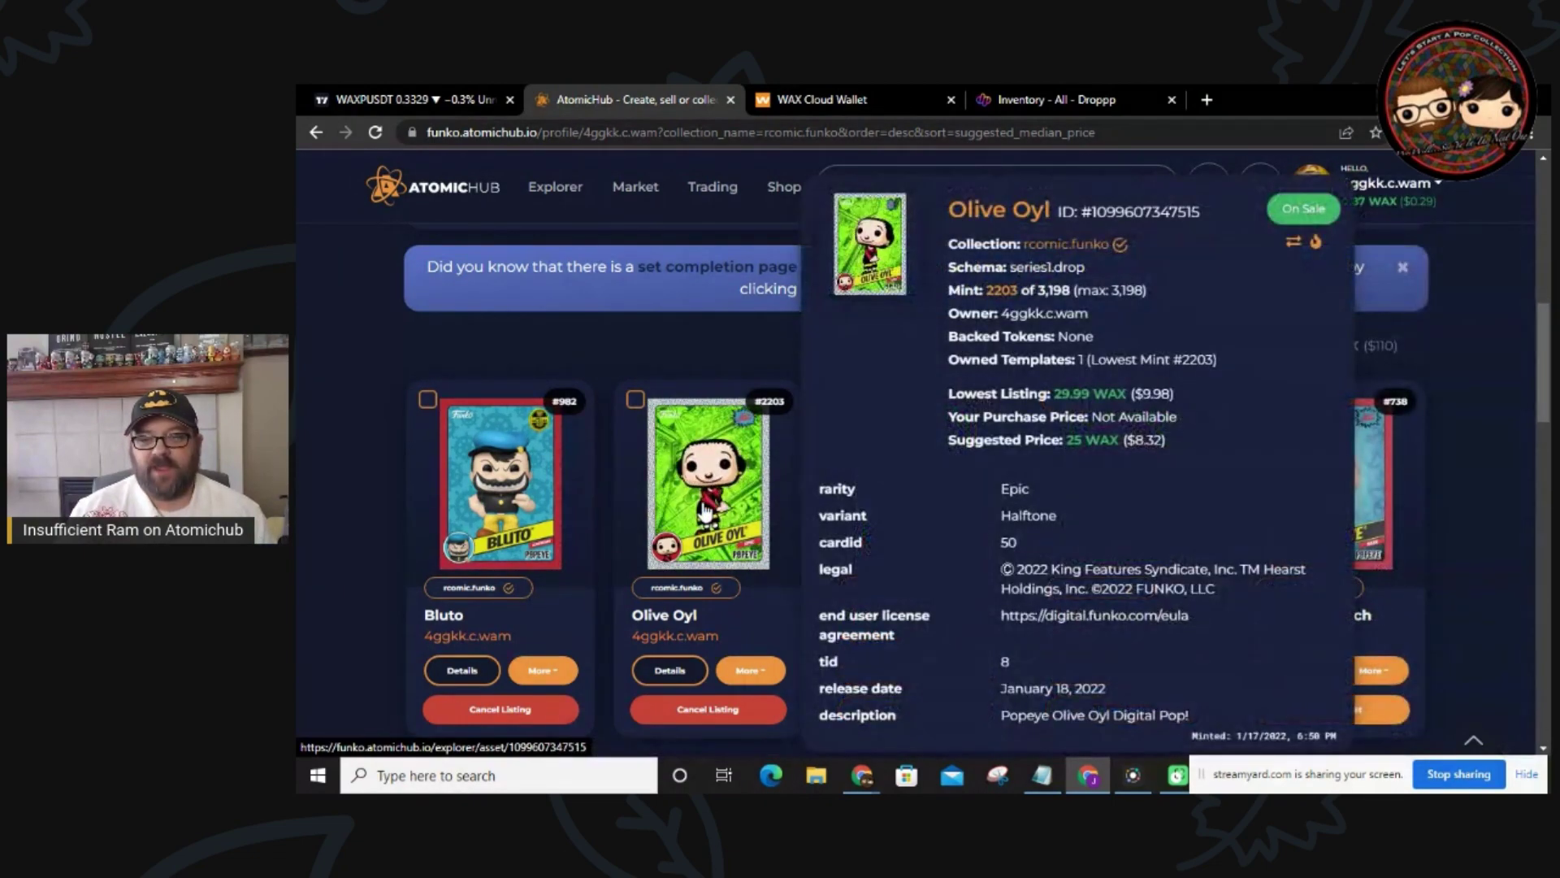
pyautogui.moveTo(900, 523)
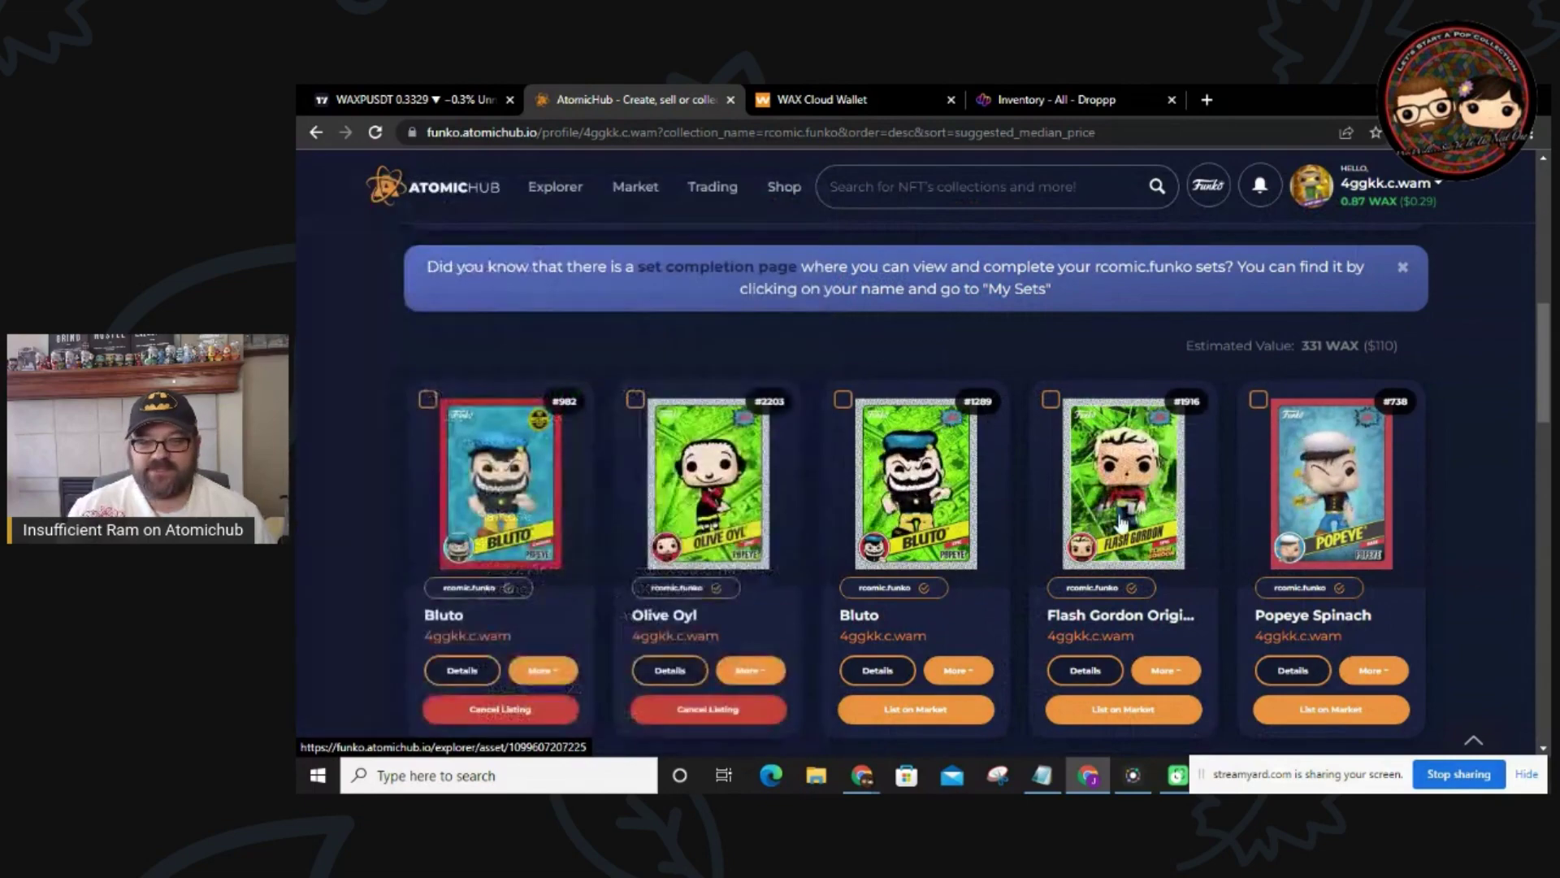
pyautogui.moveTo(1120, 523)
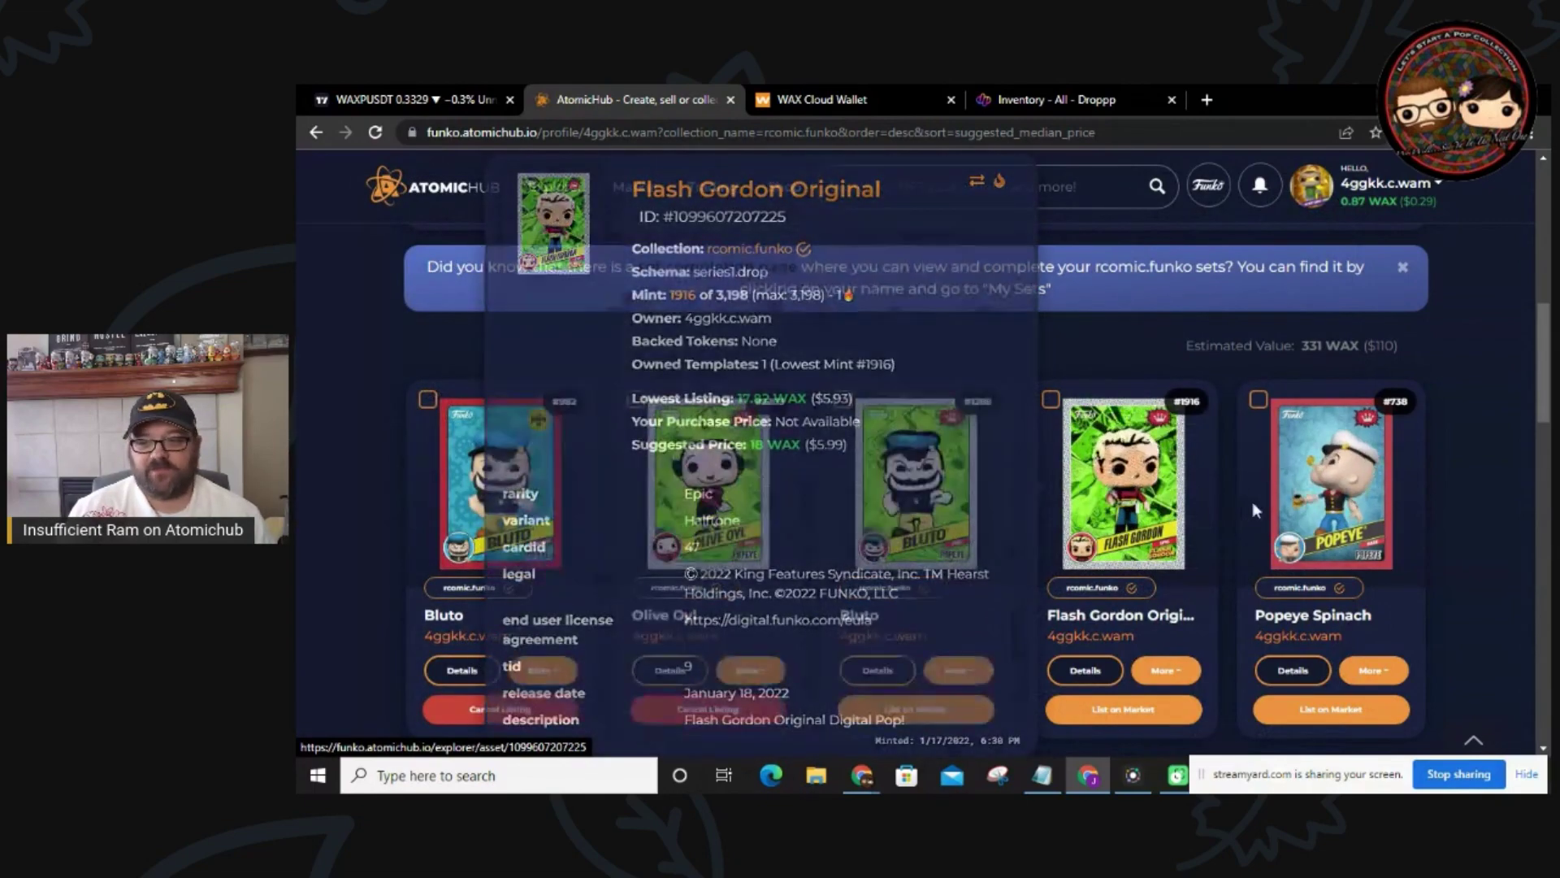
pyautogui.moveTo(1294, 508)
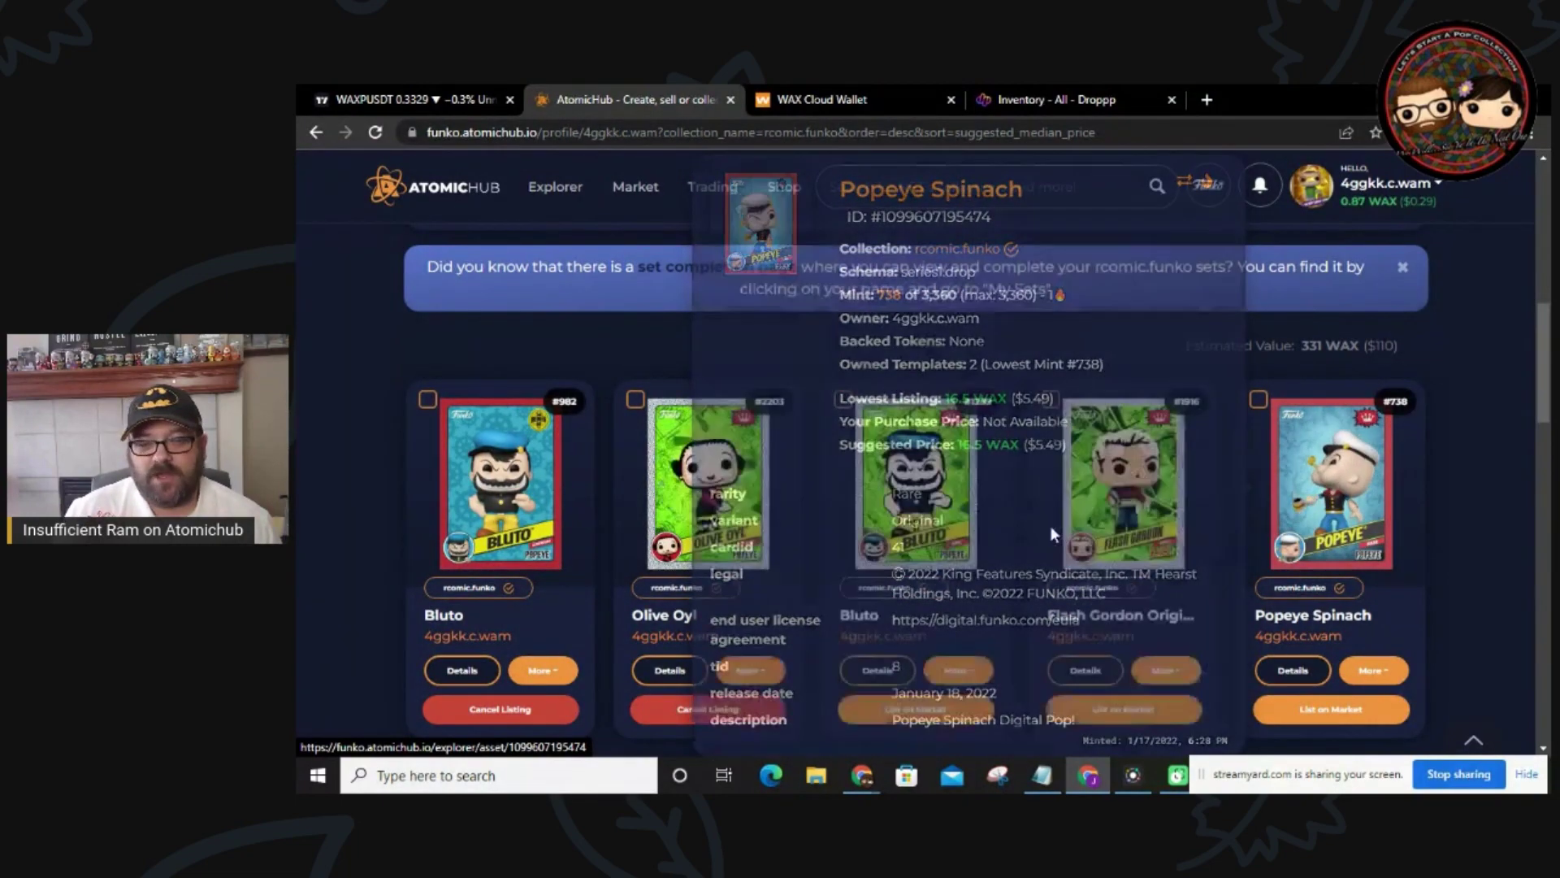
pyautogui.moveTo(756, 527)
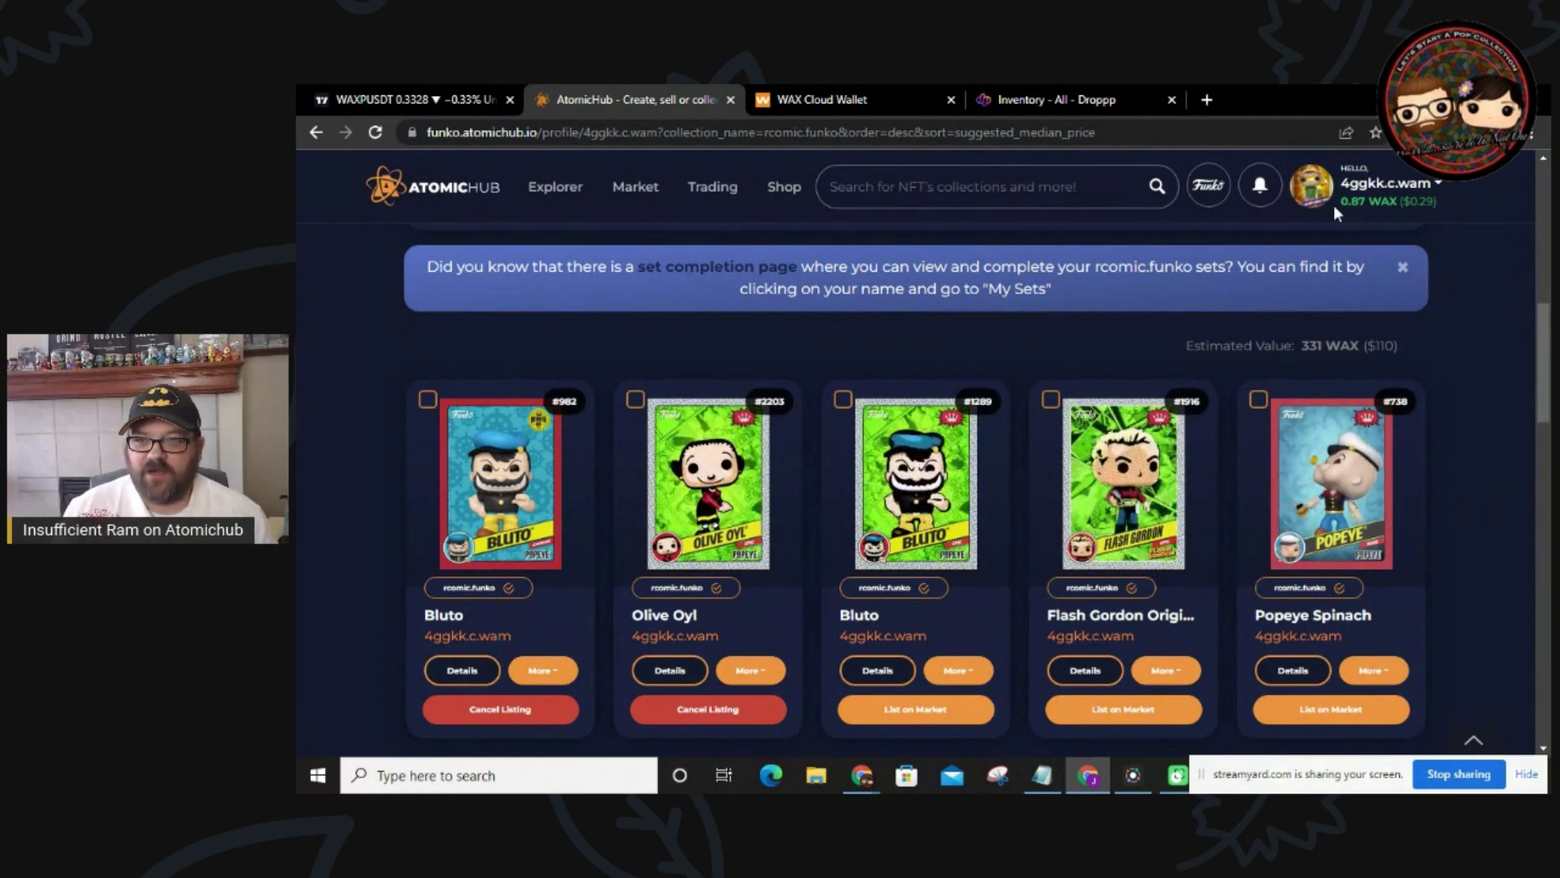
pyautogui.moveTo(1334, 205); pyautogui.dragTo(1401, 209)
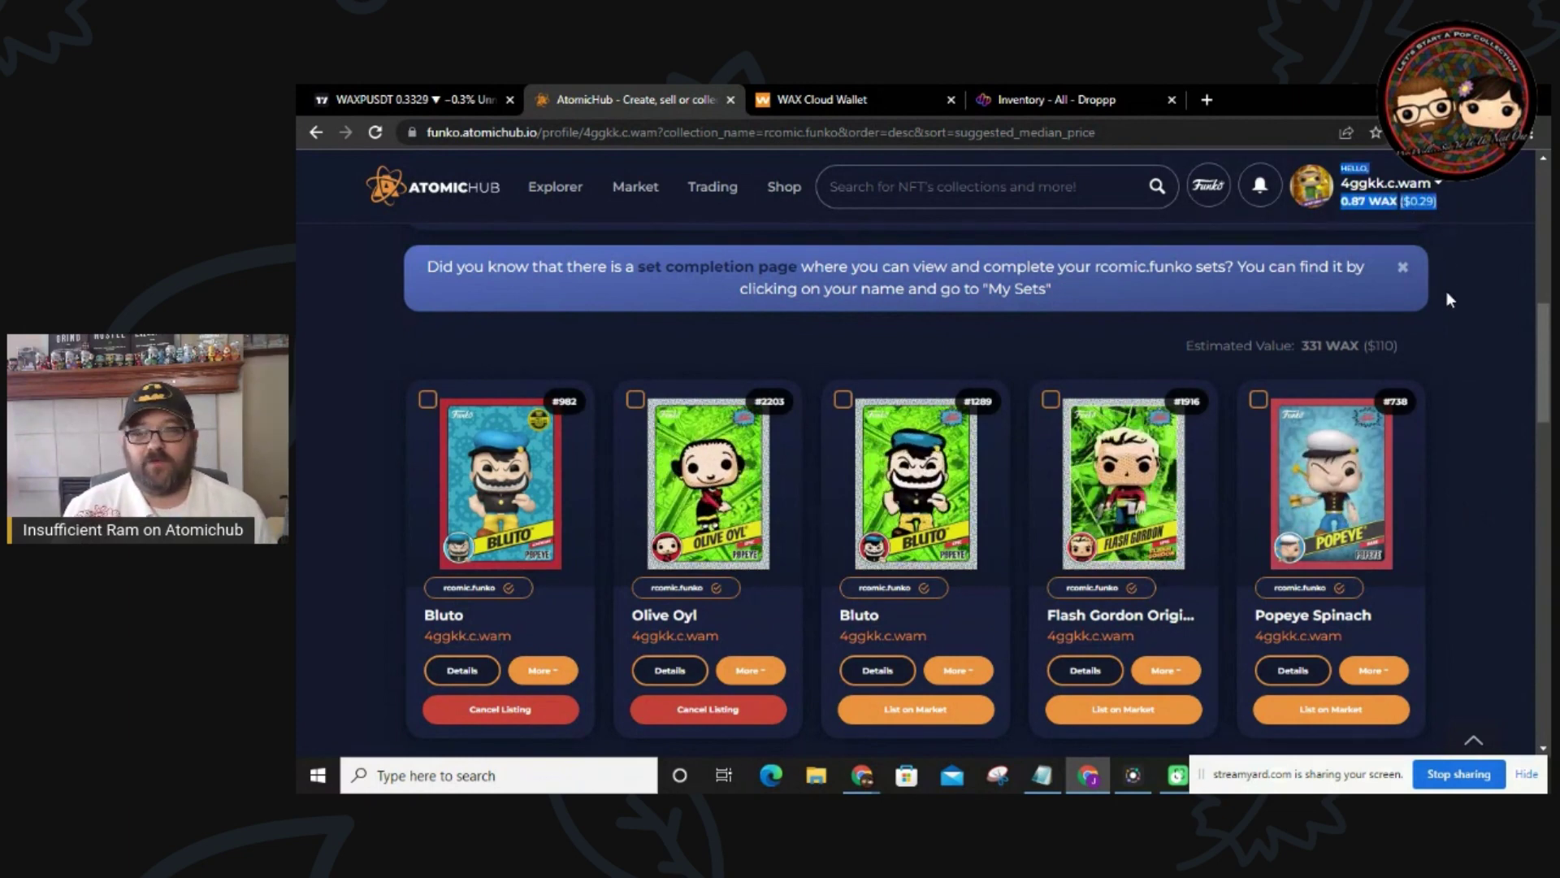